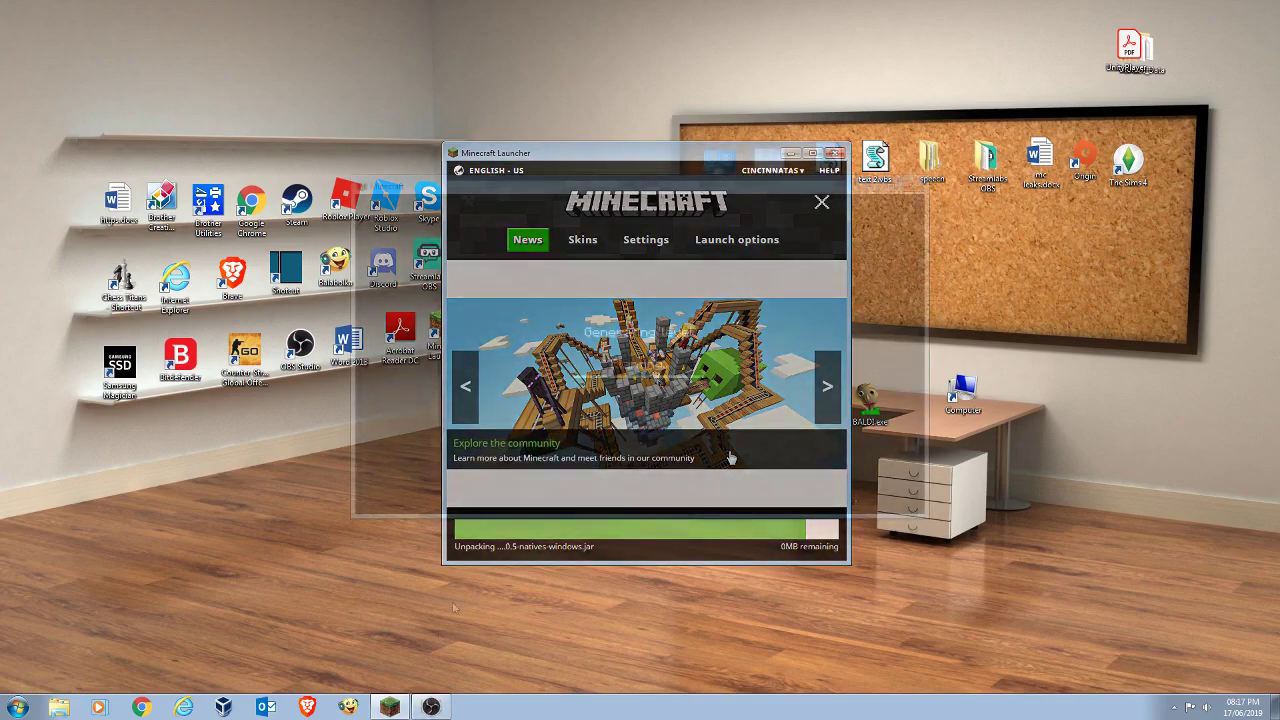
Step: Explore the grassy level on foot, pausing at the game menu and returning to the game
click(452, 491)
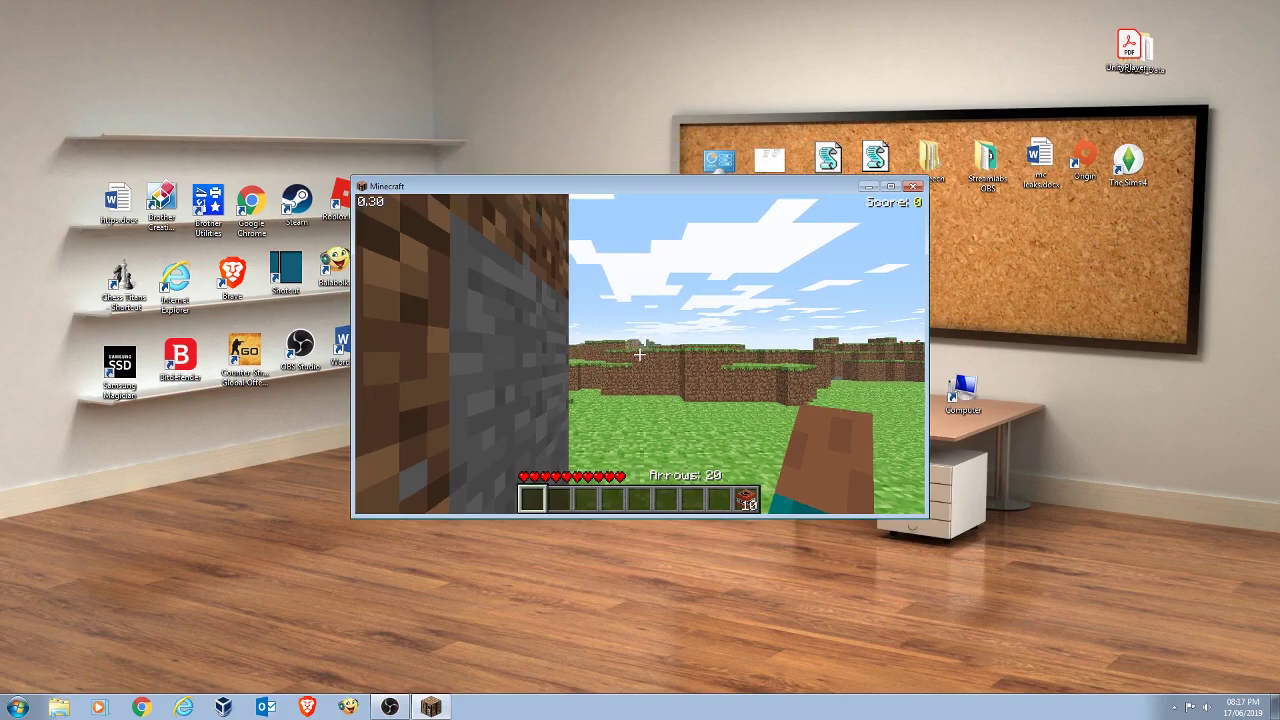
key(w)
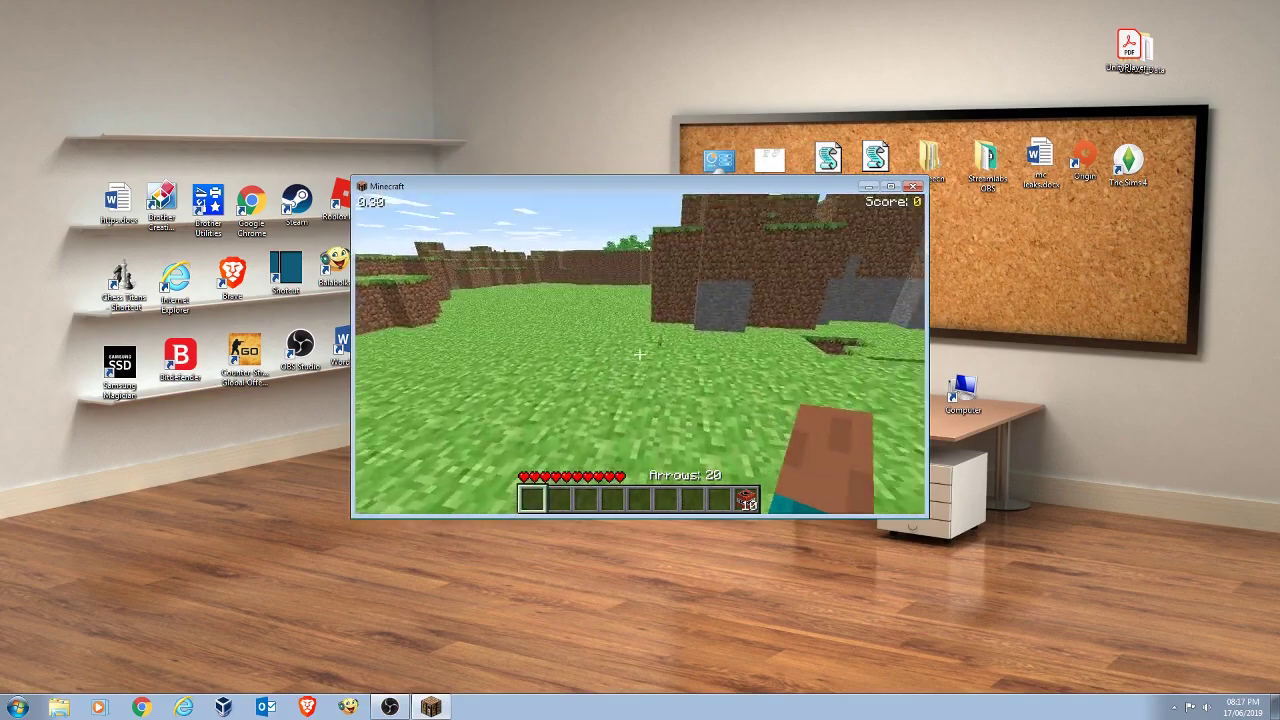
key(w)
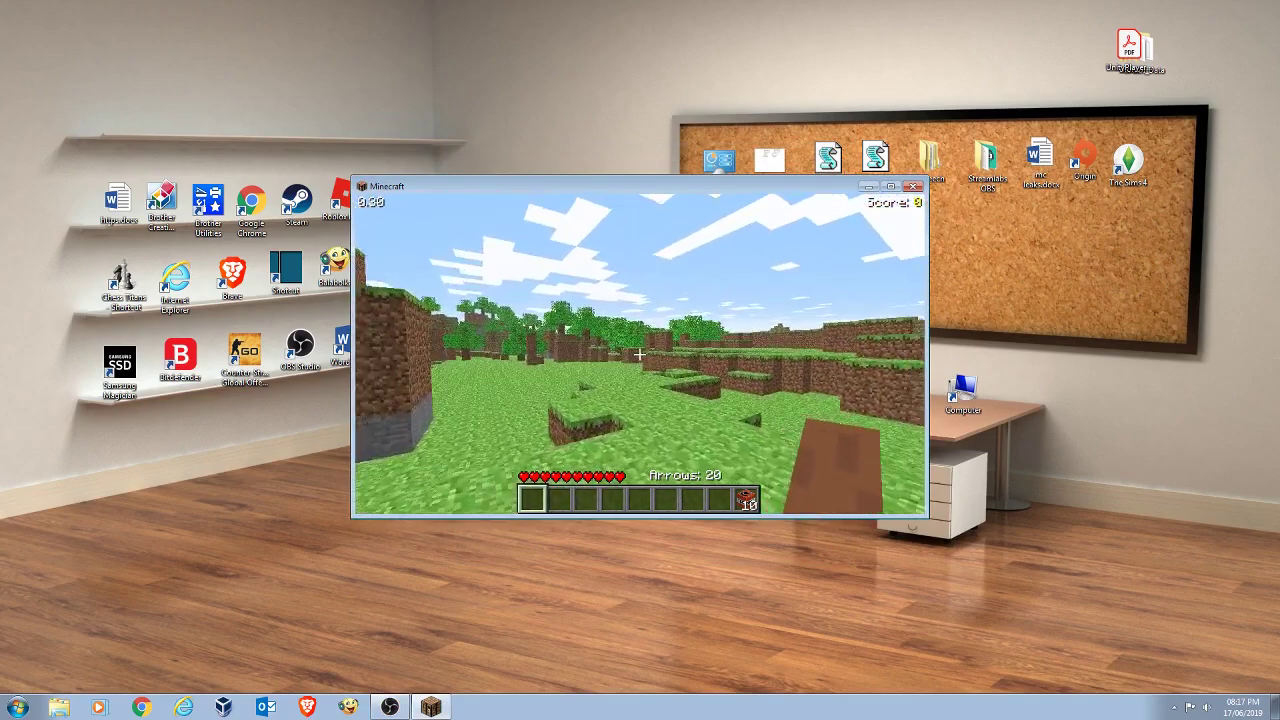
key(Escape)
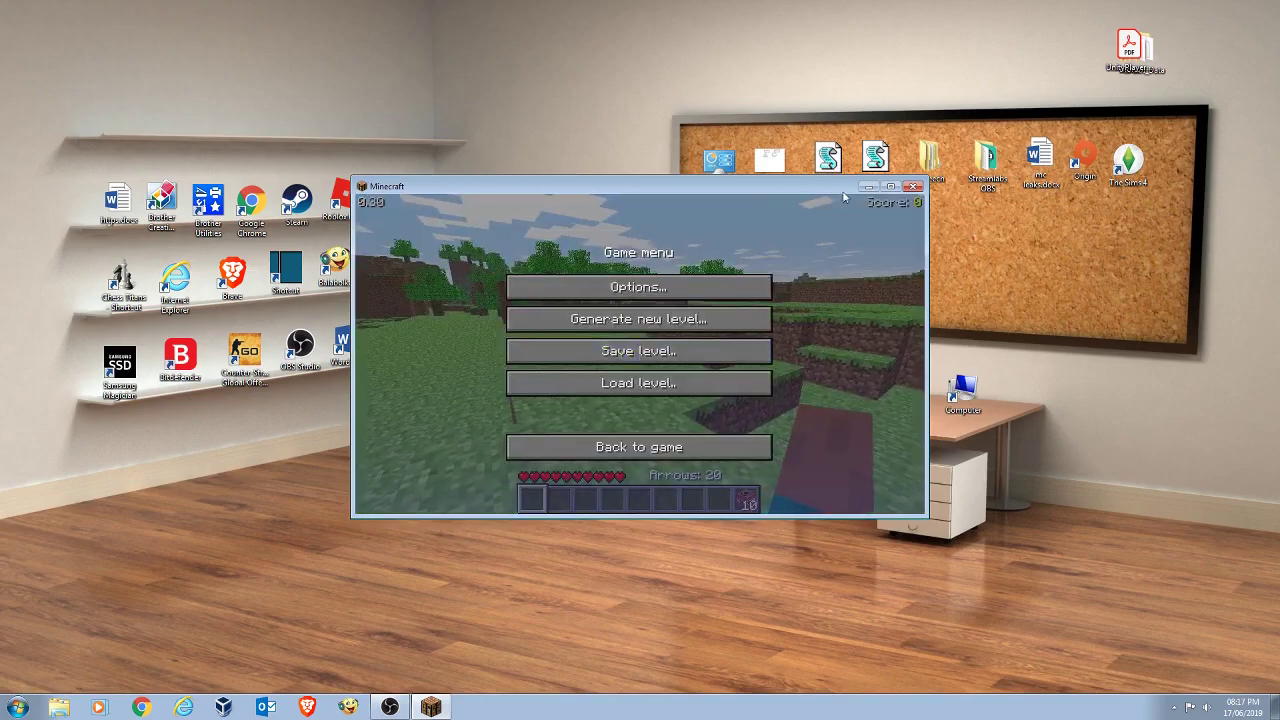
click(889, 188)
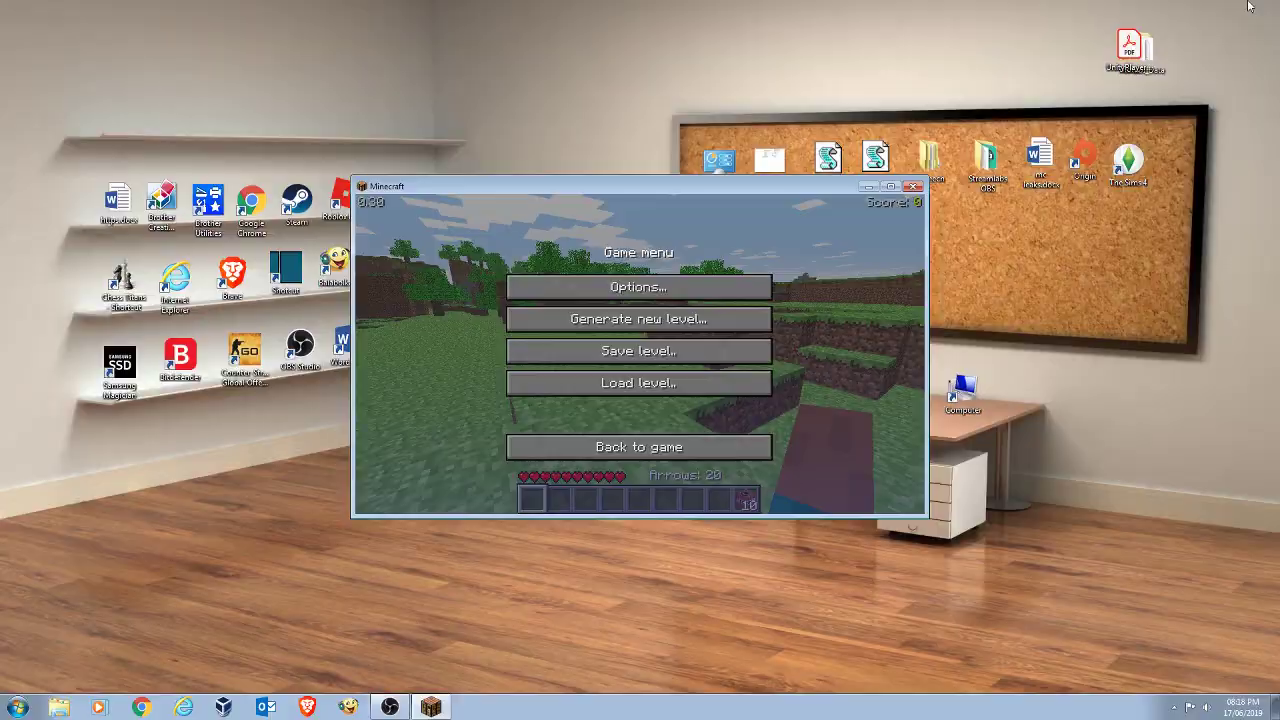
click(1245, 7)
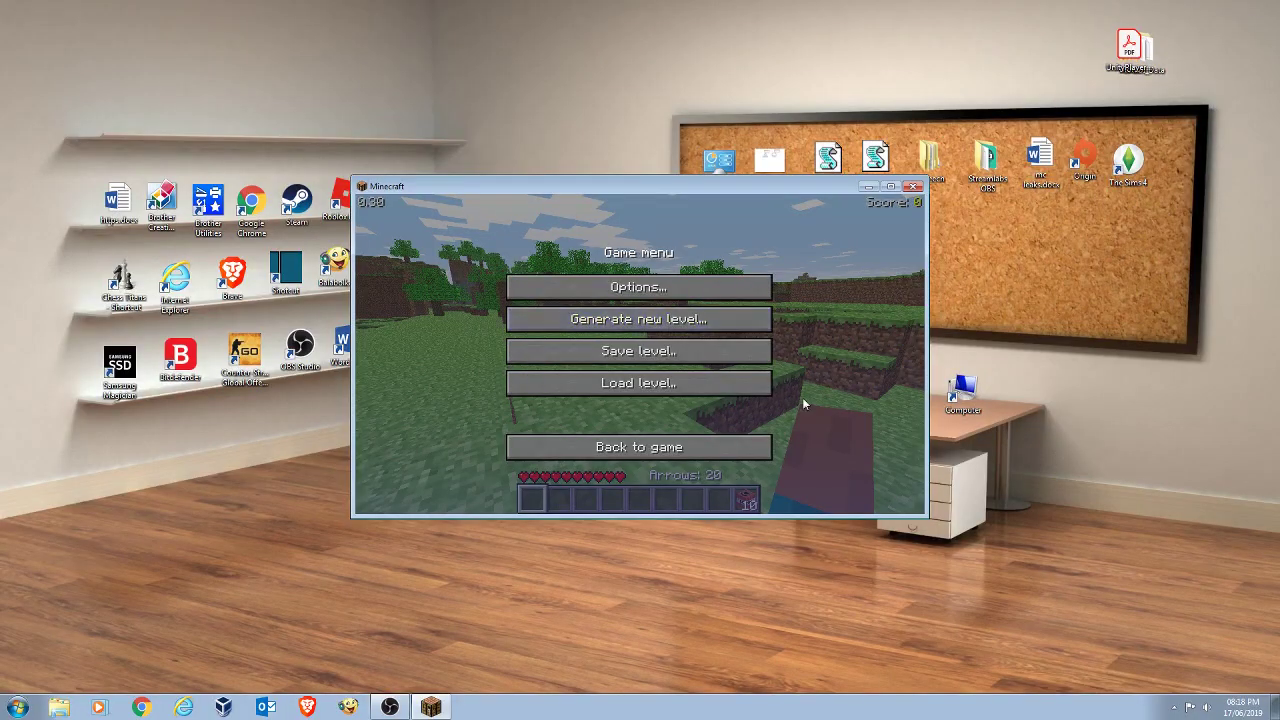
click(673, 452)
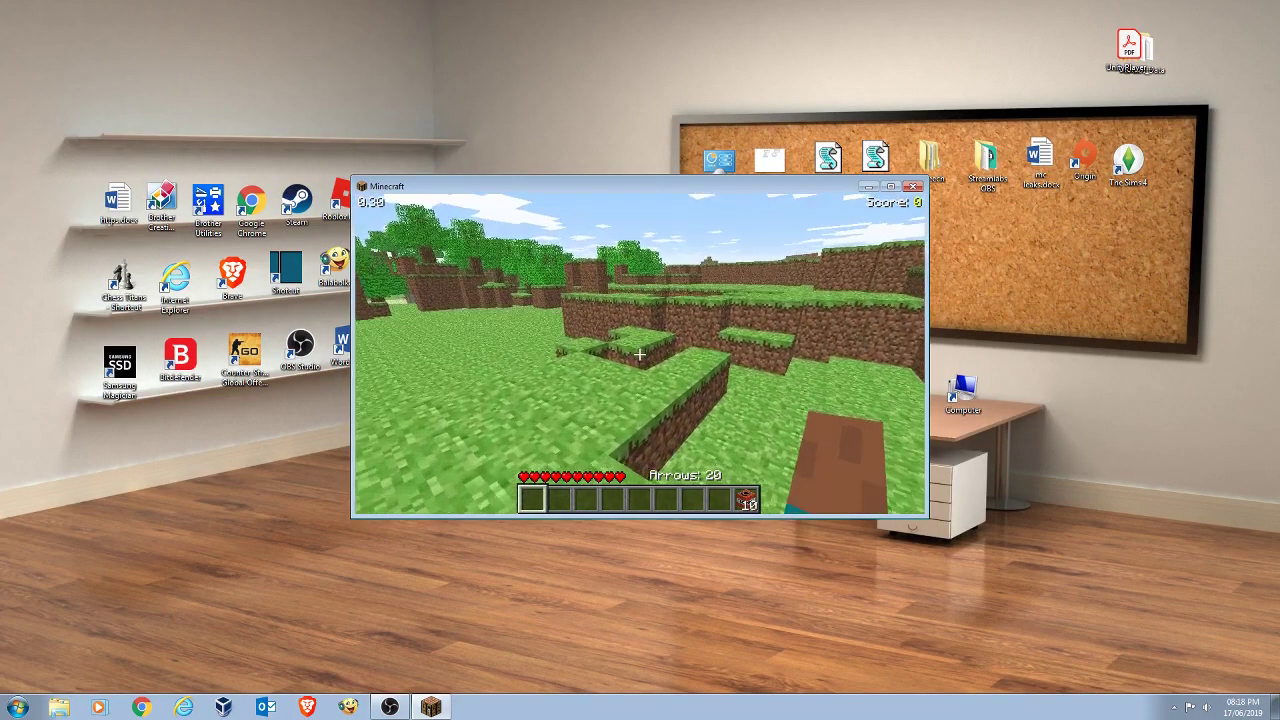
Step: Walk to the raised grass bank and mine dirt blocks from it, continuing to the nearby tree trunk
key(w)
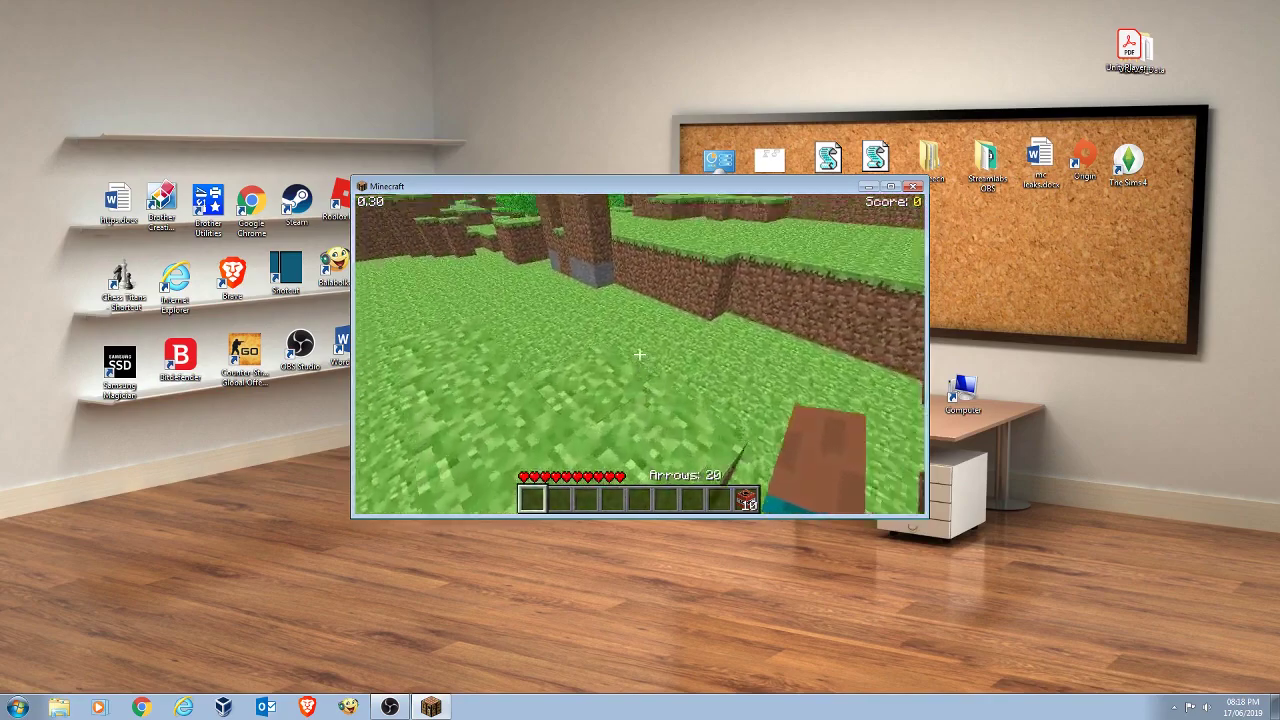
key(w)
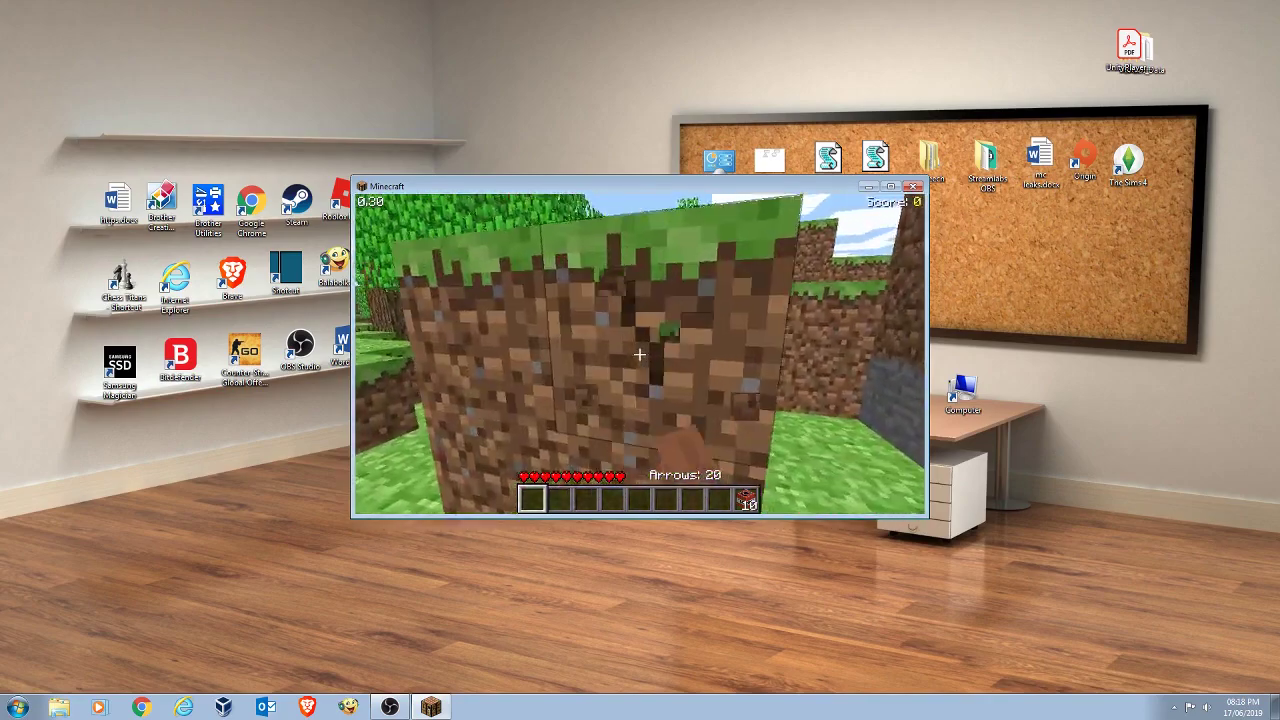
click(640, 354)
click(640, 354)
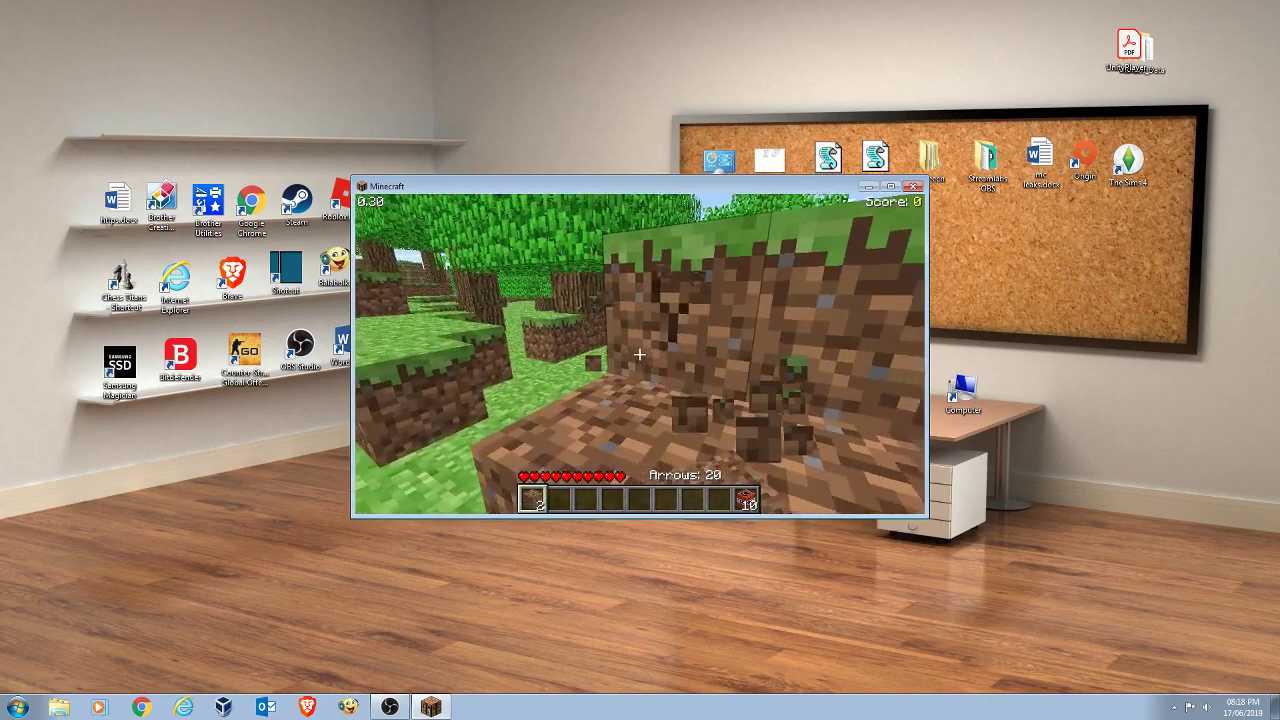
click(640, 354)
key(w)
click(640, 354)
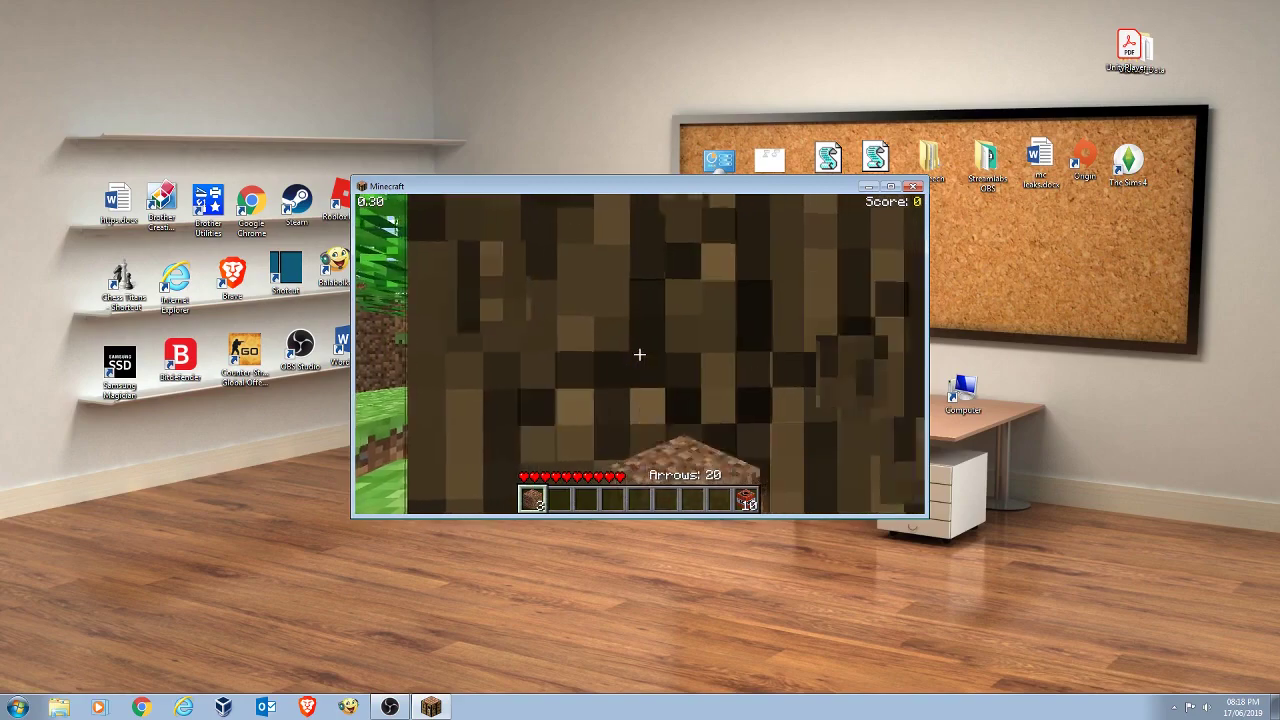
click(640, 354)
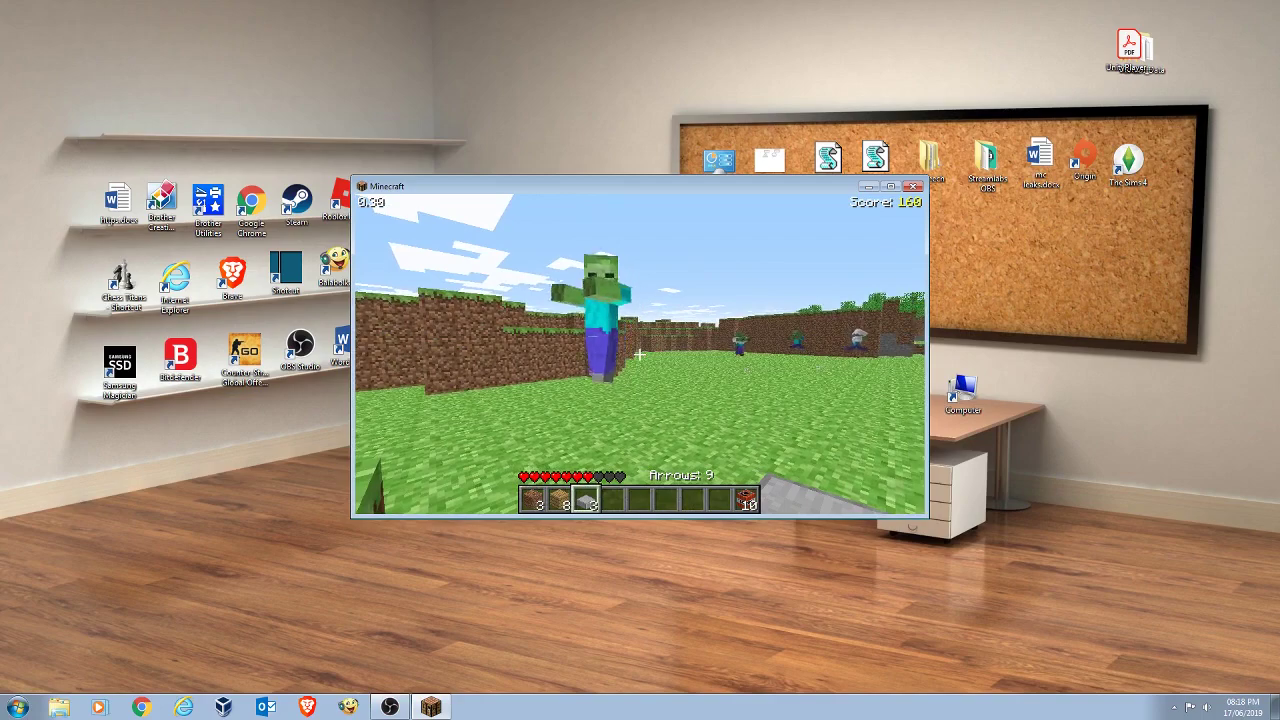
Step: Shoot arrows at the approaching zombies and advance along the dirt wall with the wooden planks in hand
key(Tab)
key(Tab)
key(2)
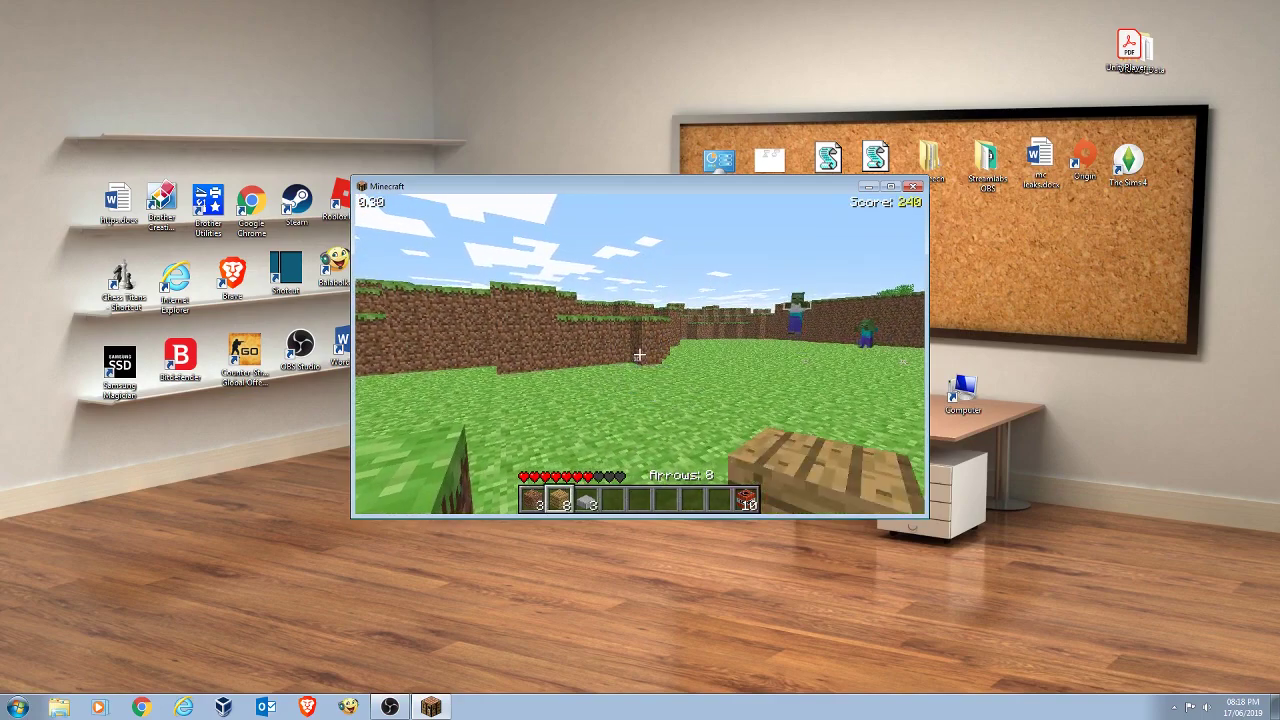
key(w)
key(w)
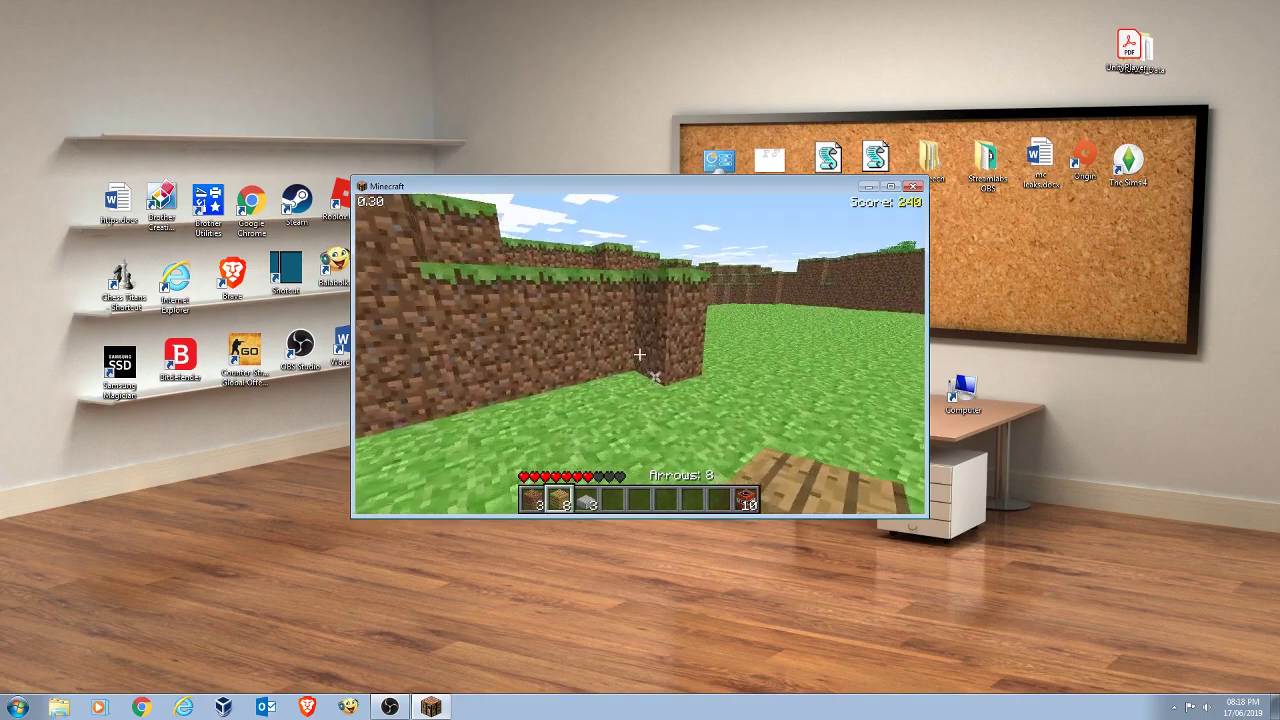
key(w)
key(s)
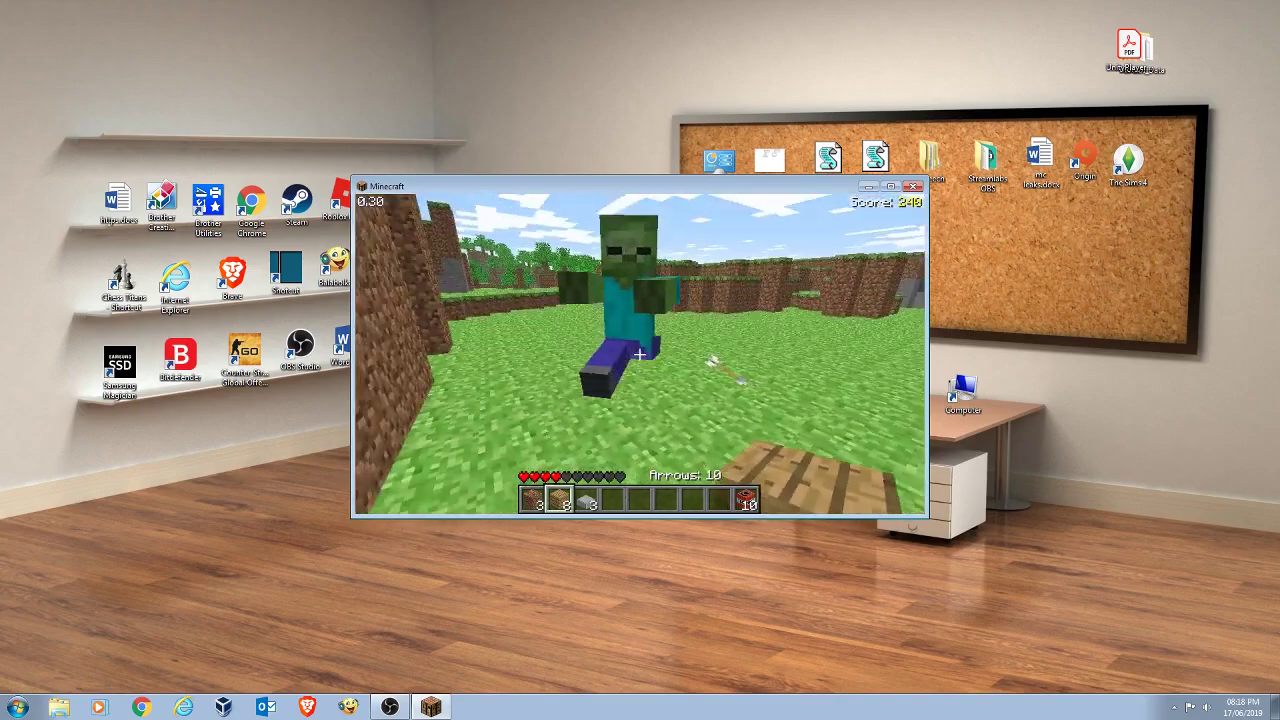
Step: Back away from the attacking zombies while shooting arrows at them
key(Tab)
key(Tab)
key(s)
key(Tab)
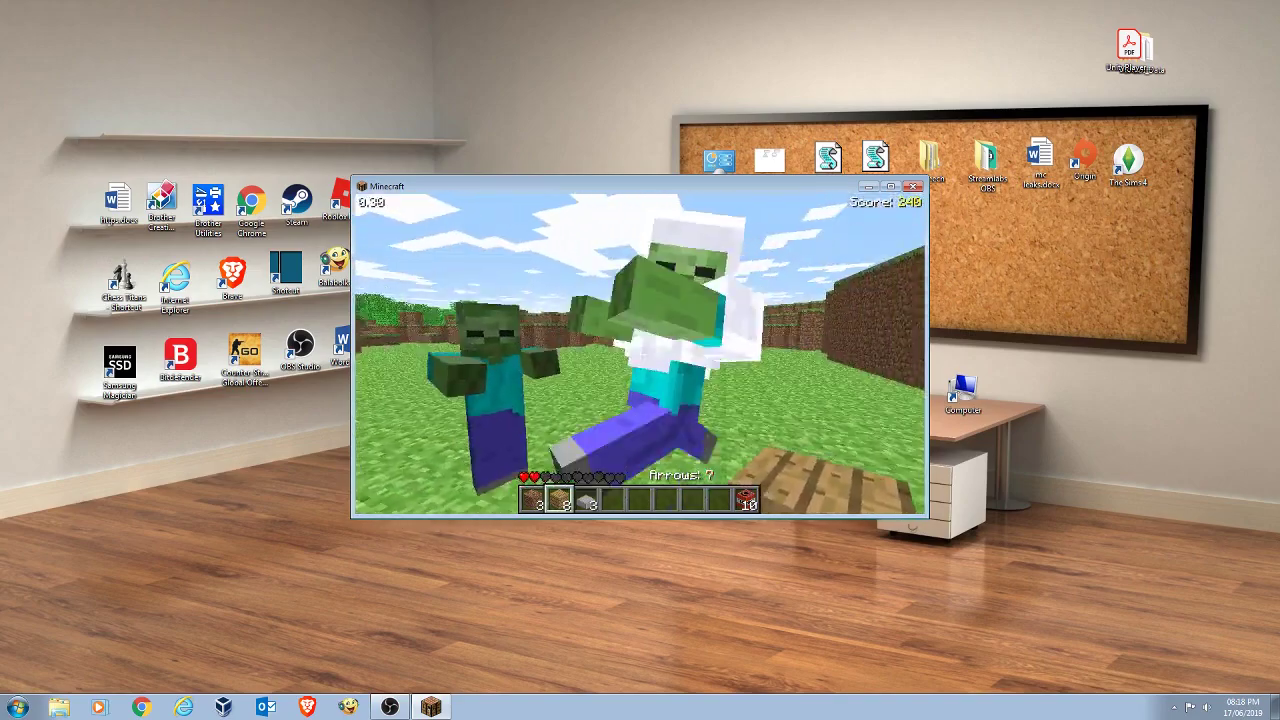
key(Tab)
key(Tab)
key(s)
key(Tab)
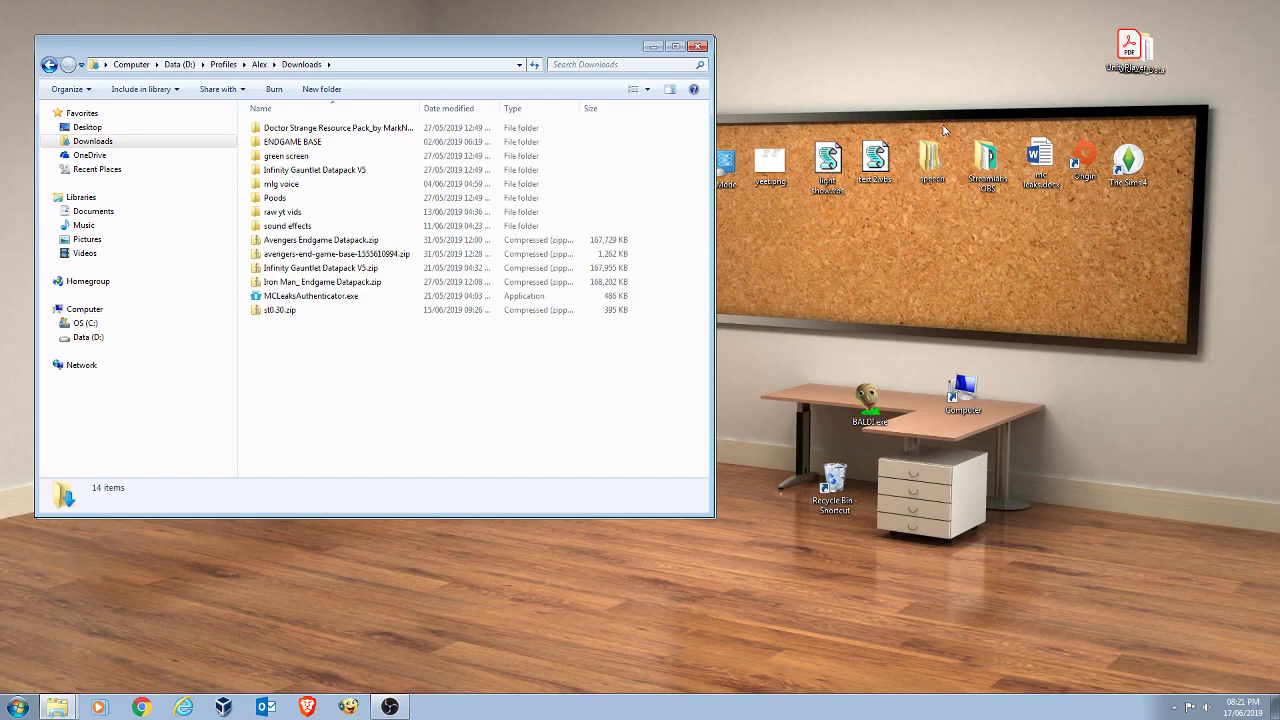
Step: Start extracting st0.30.zip from the Downloads folder and open the browser for its destination folder
right_click(294, 312)
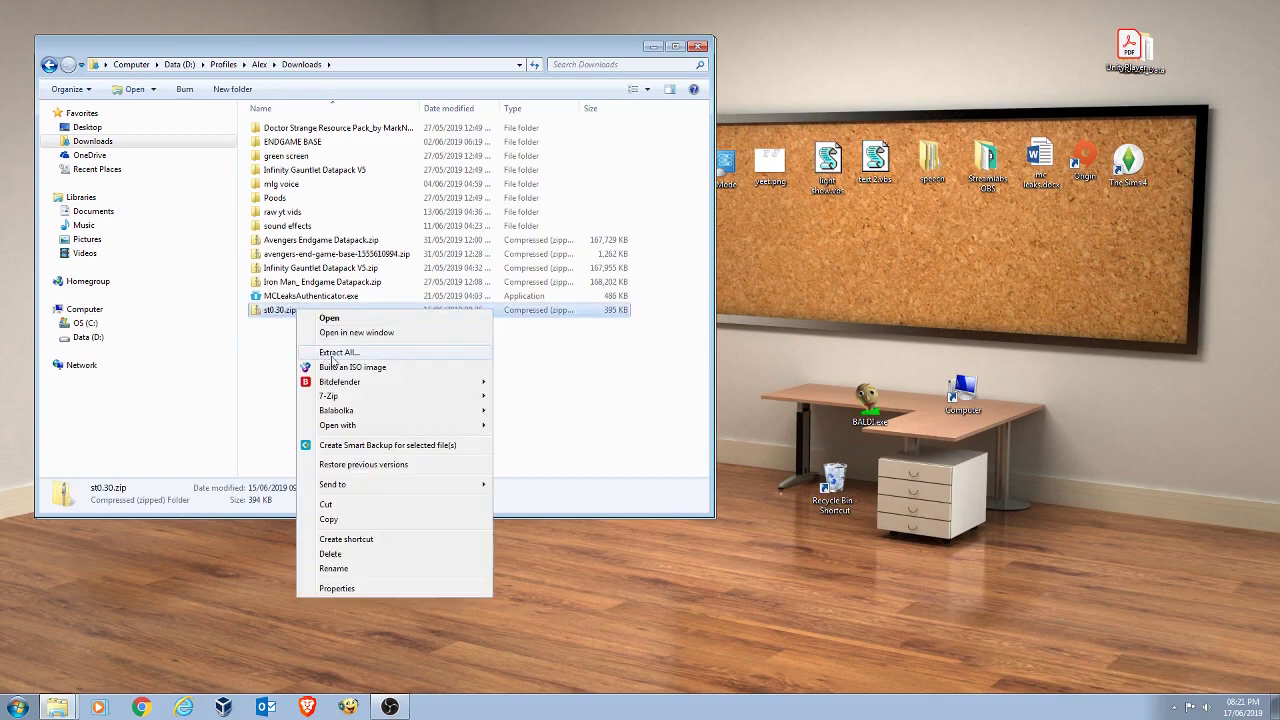
click(352, 354)
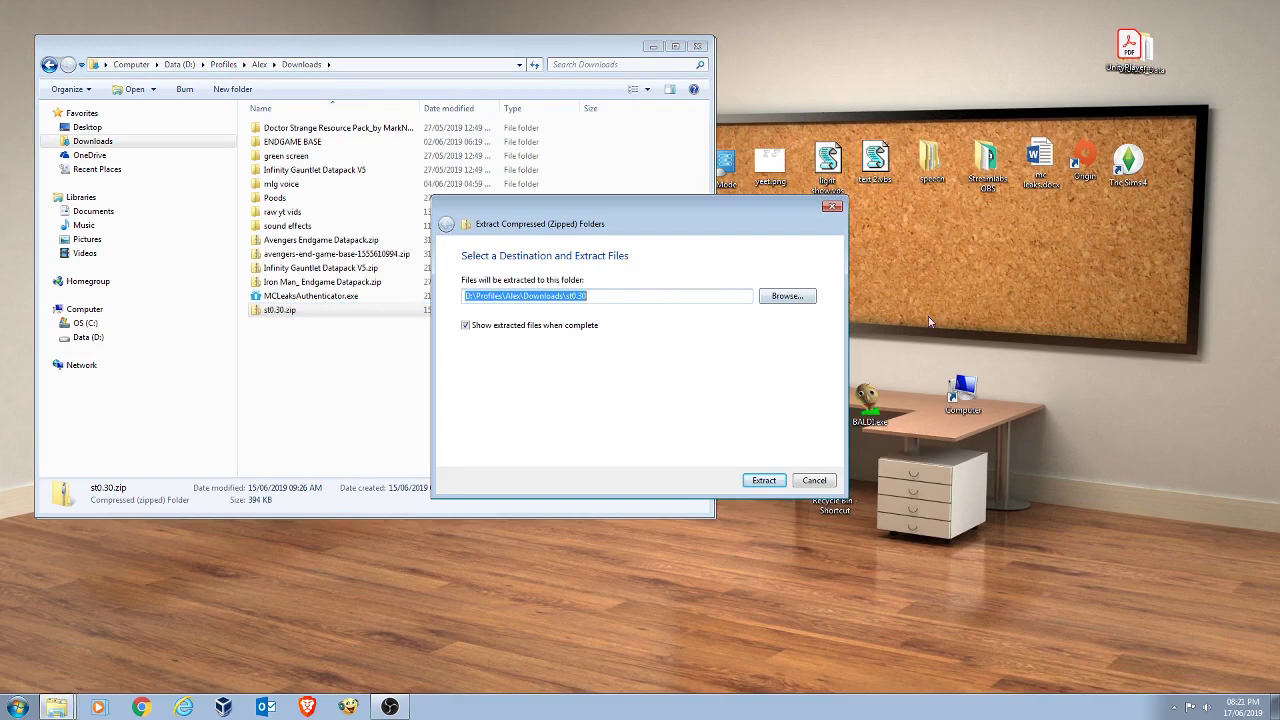
drag(282, 36, 498, 111)
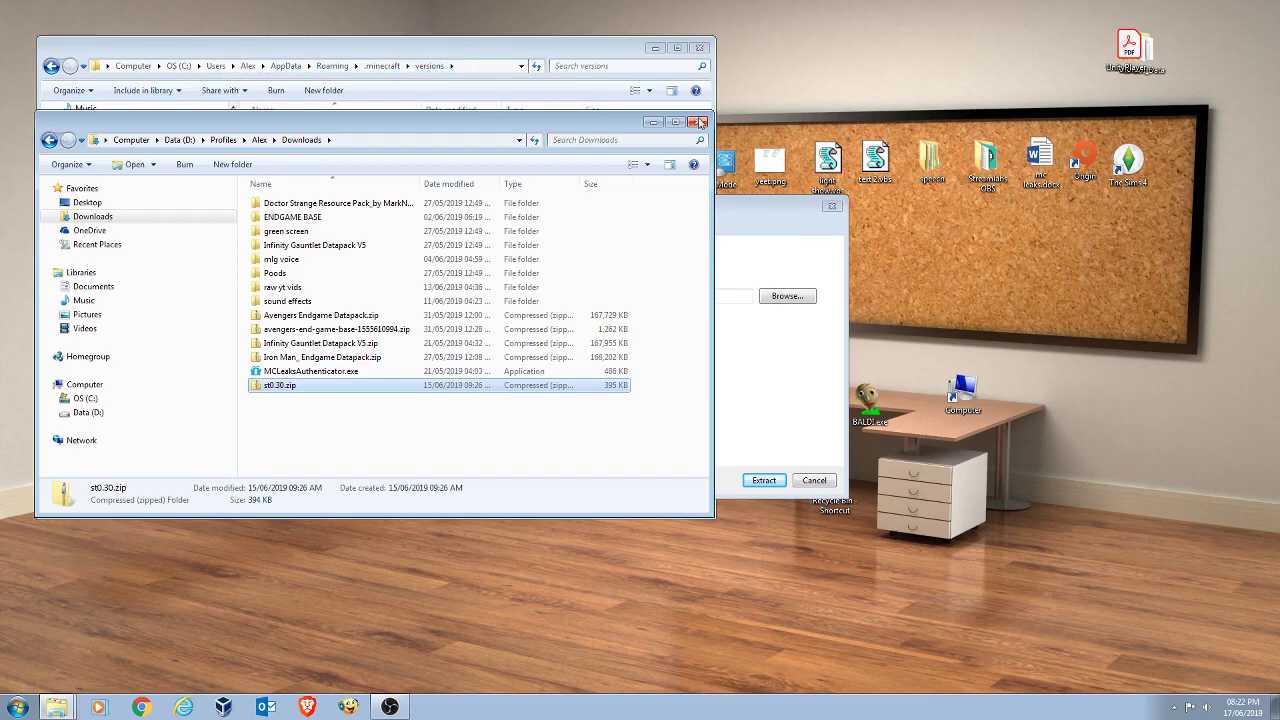
click(790, 212)
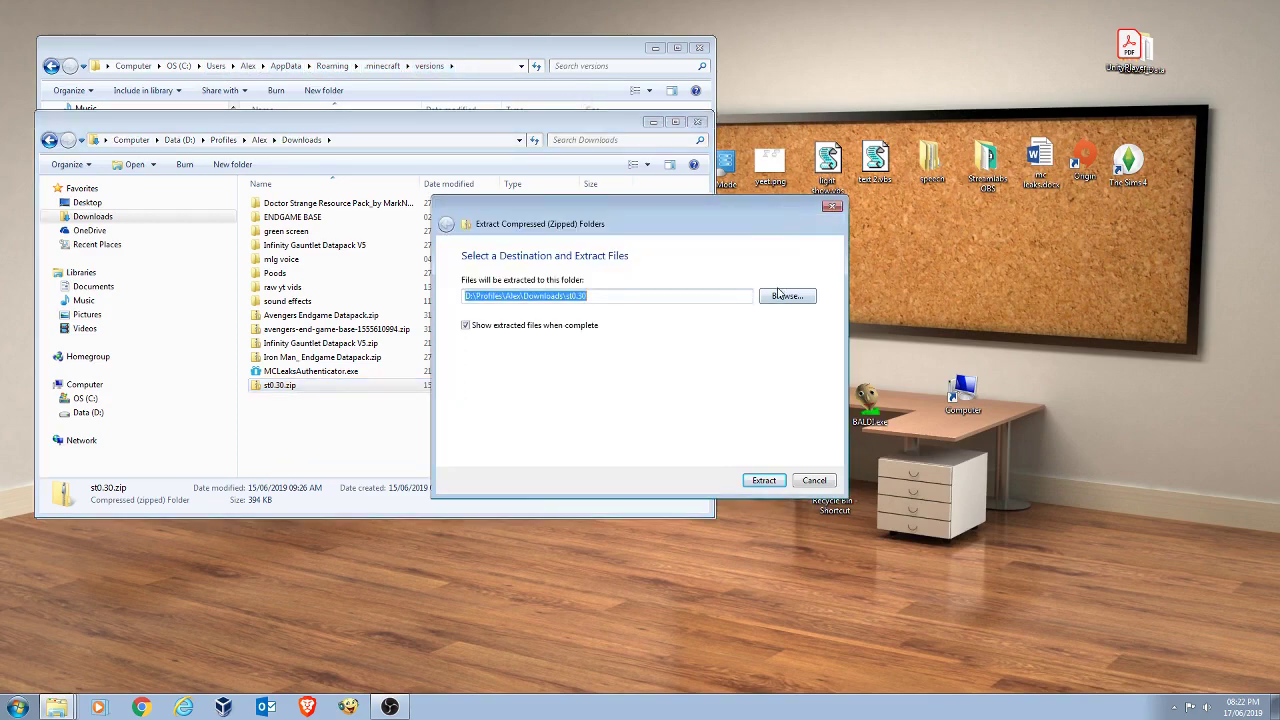
click(781, 294)
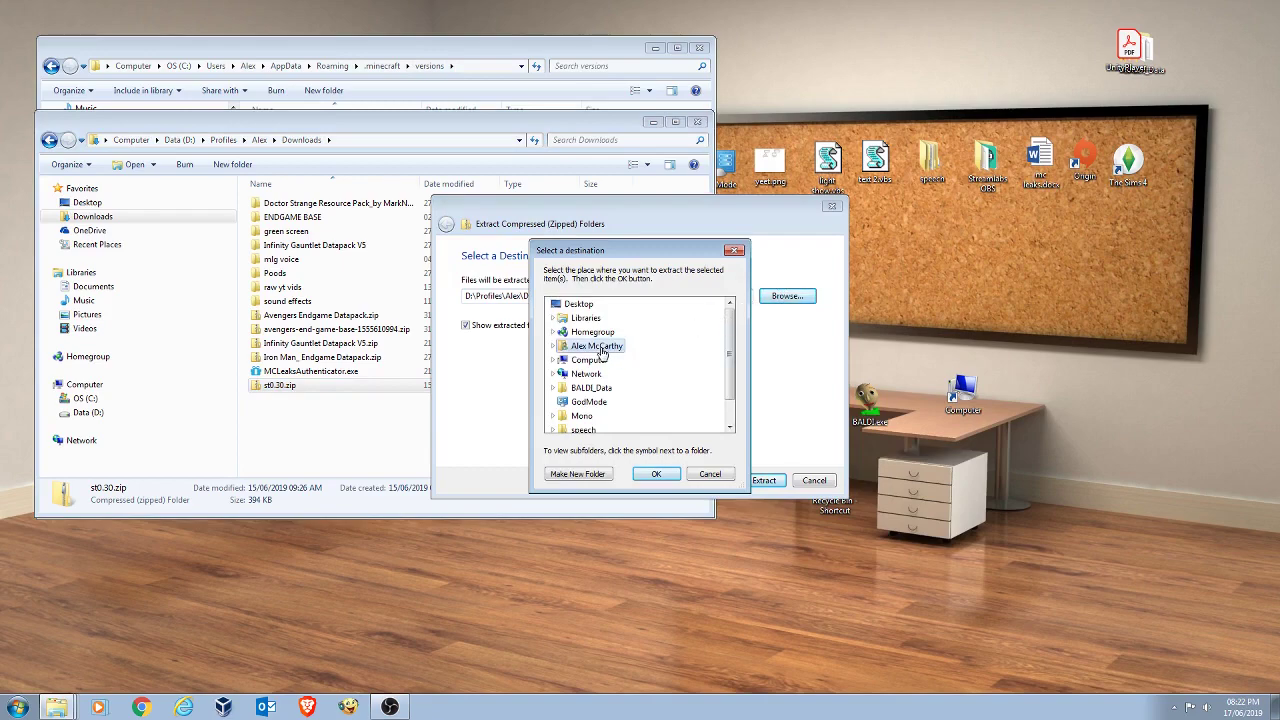
Step: Expand the destination tree on drive C: through the user's profile folder to AppData\Roaming
click(554, 360)
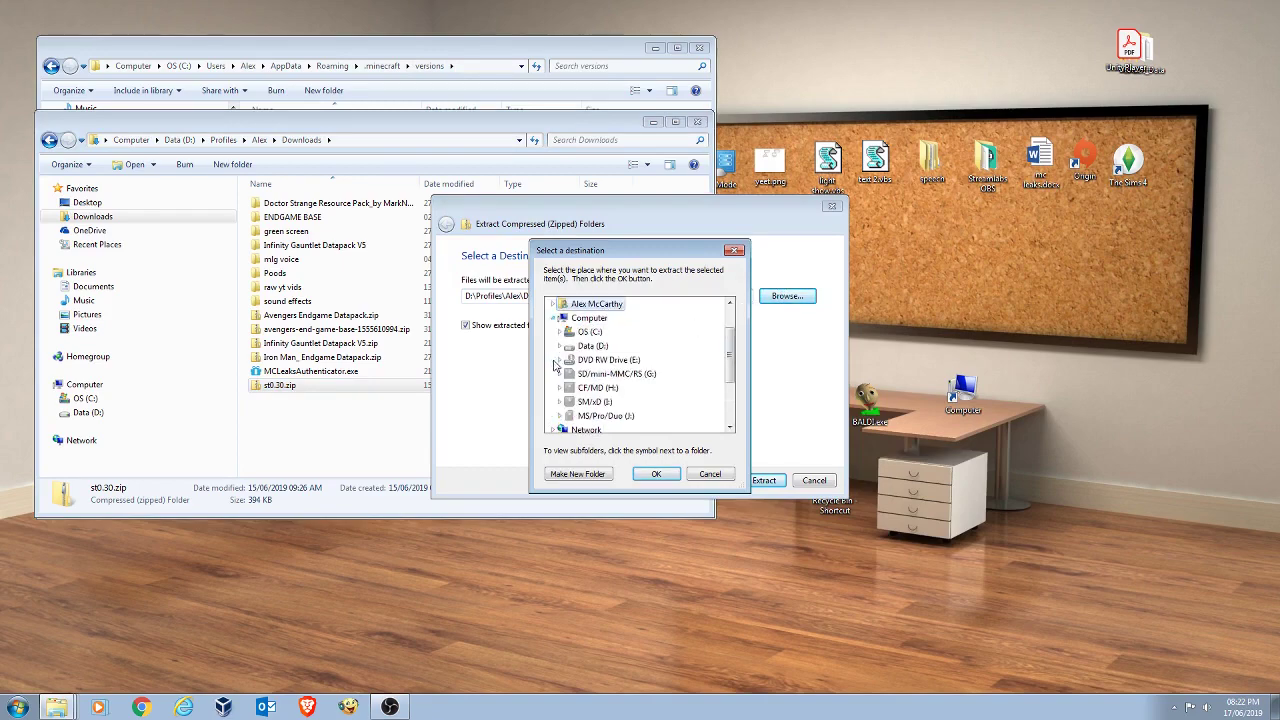
click(557, 332)
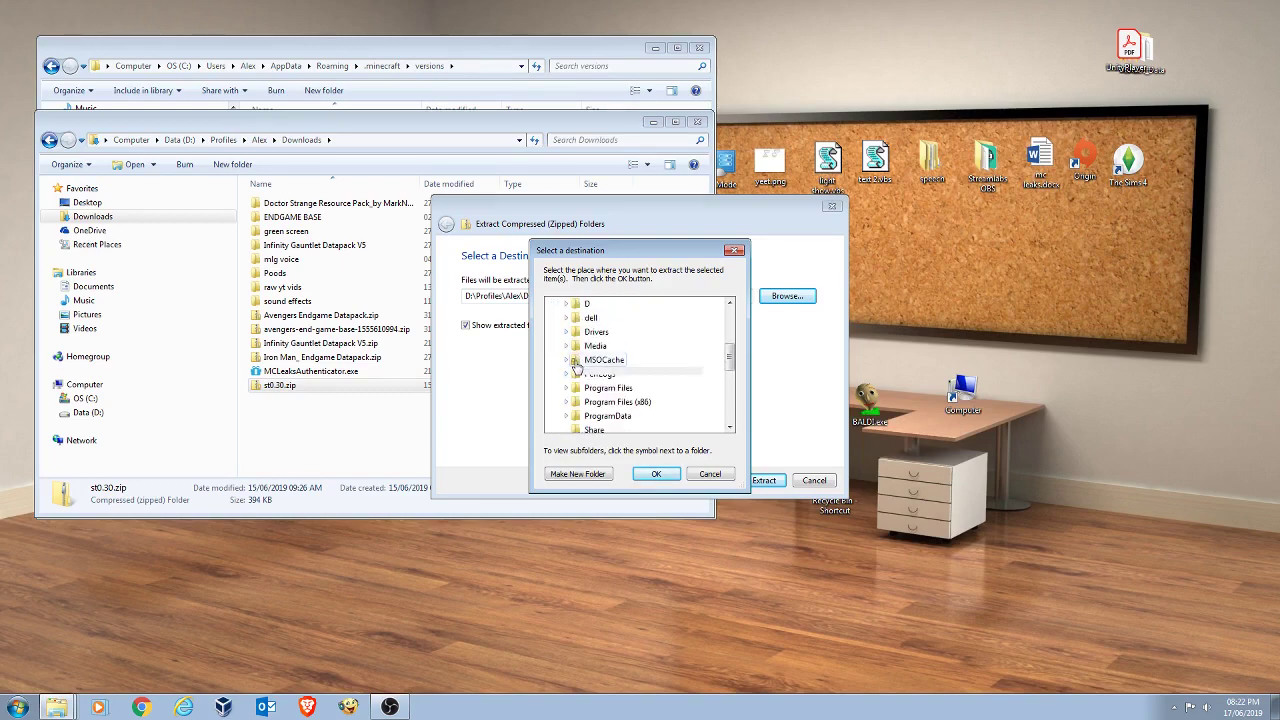
scroll(588, 410, down, 1)
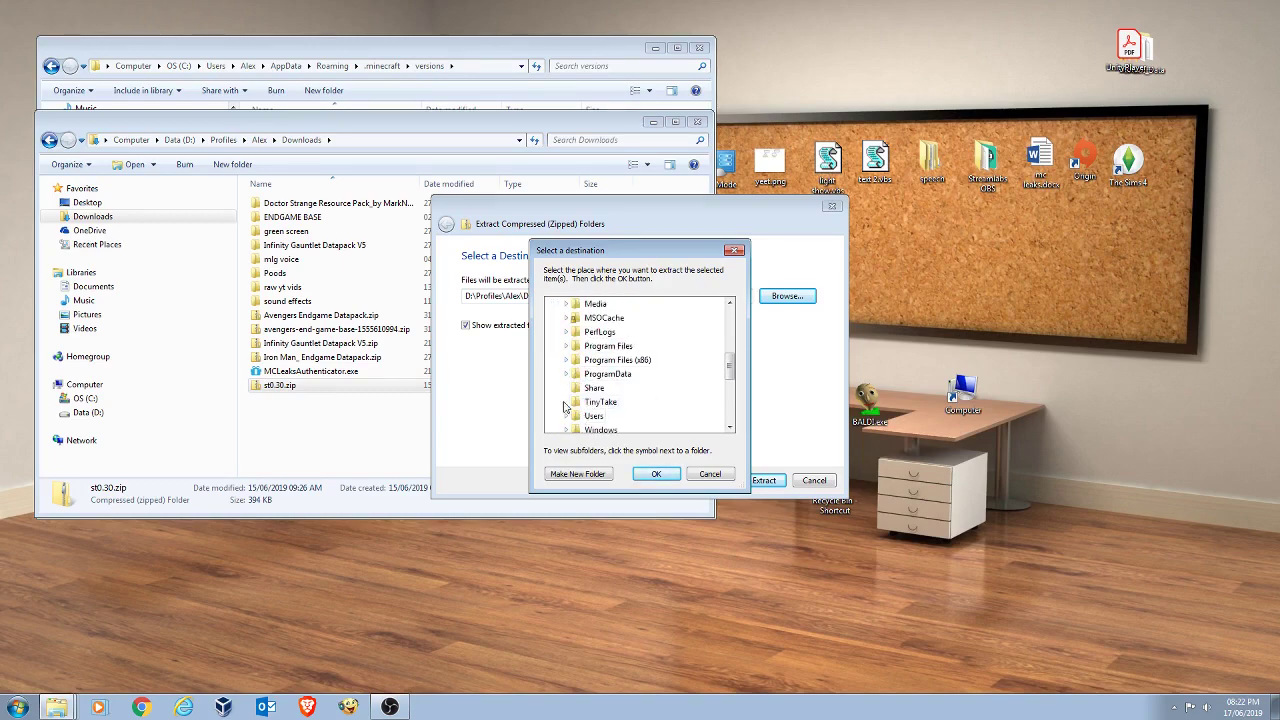
click(565, 416)
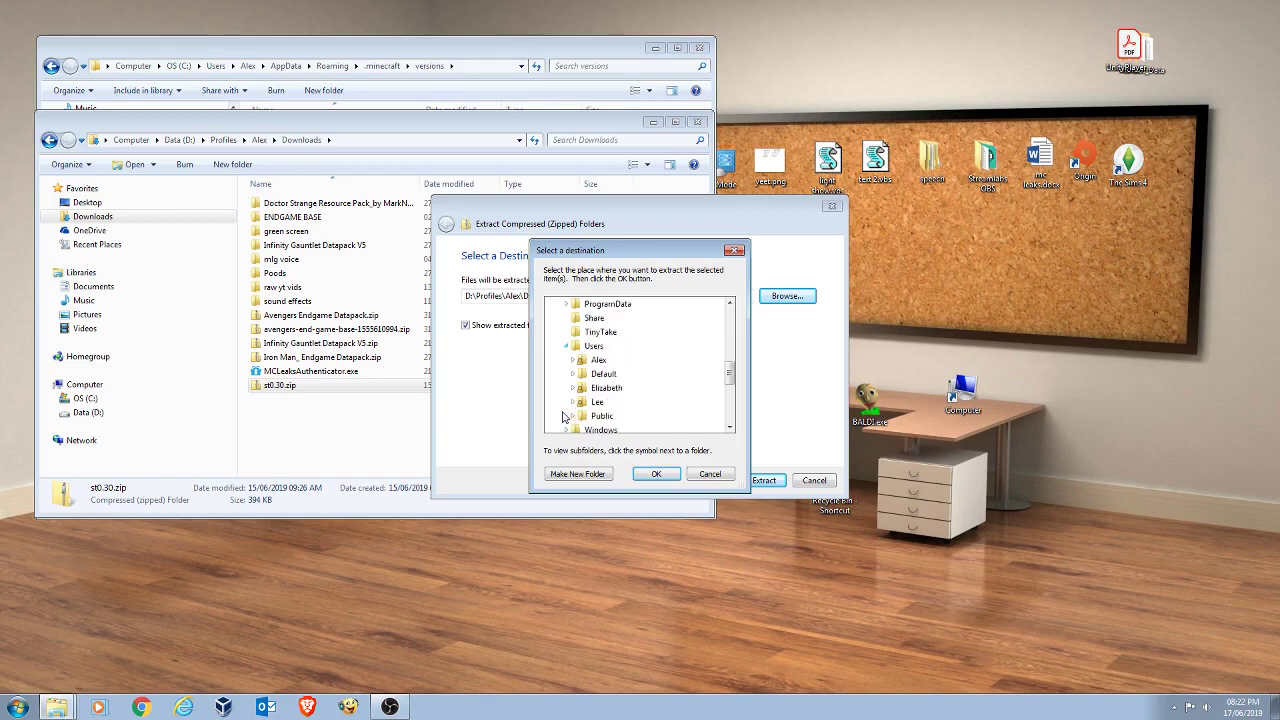
click(573, 360)
click(580, 389)
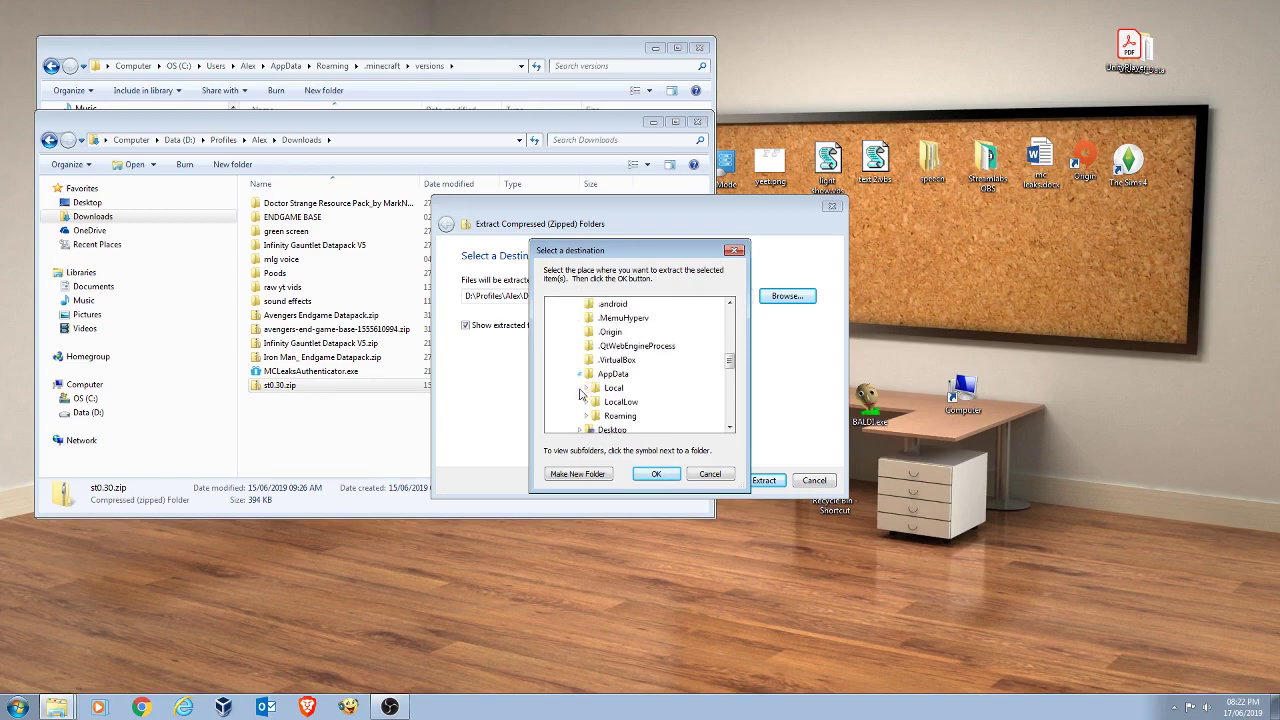
click(587, 429)
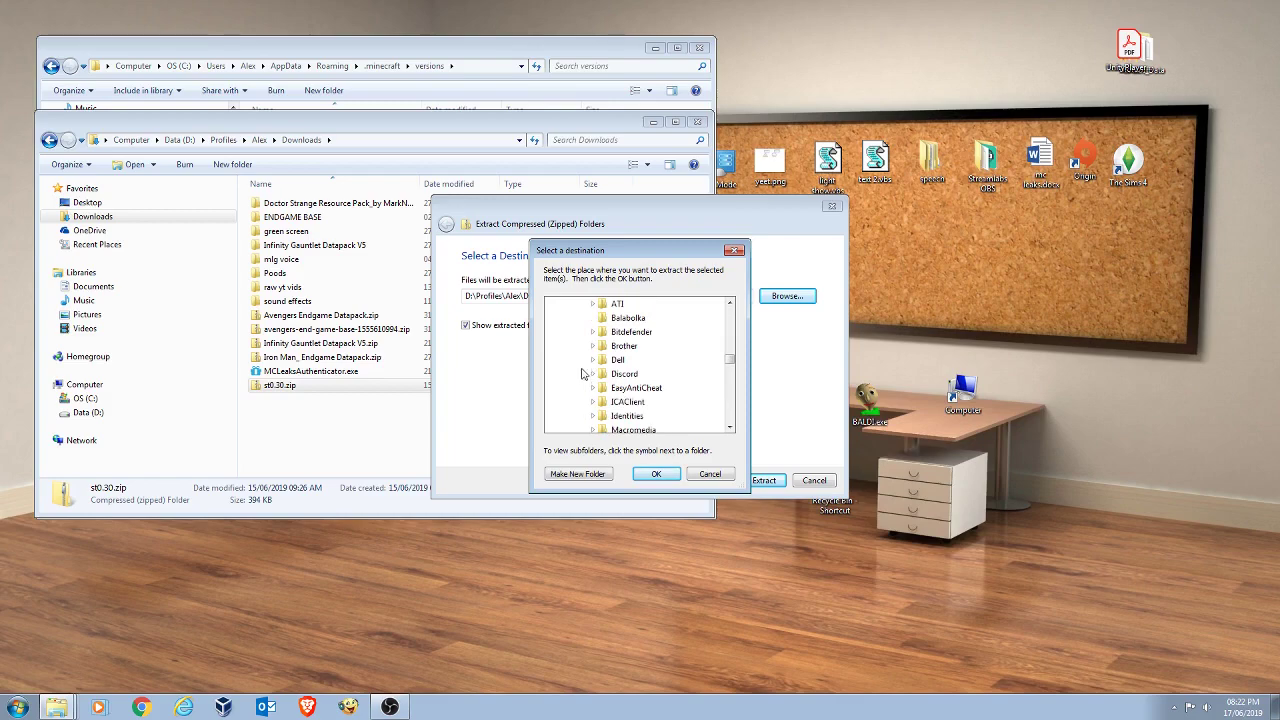
Step: Choose the .minecraft\versions folder as the destination and extract the archive there
click(592, 318)
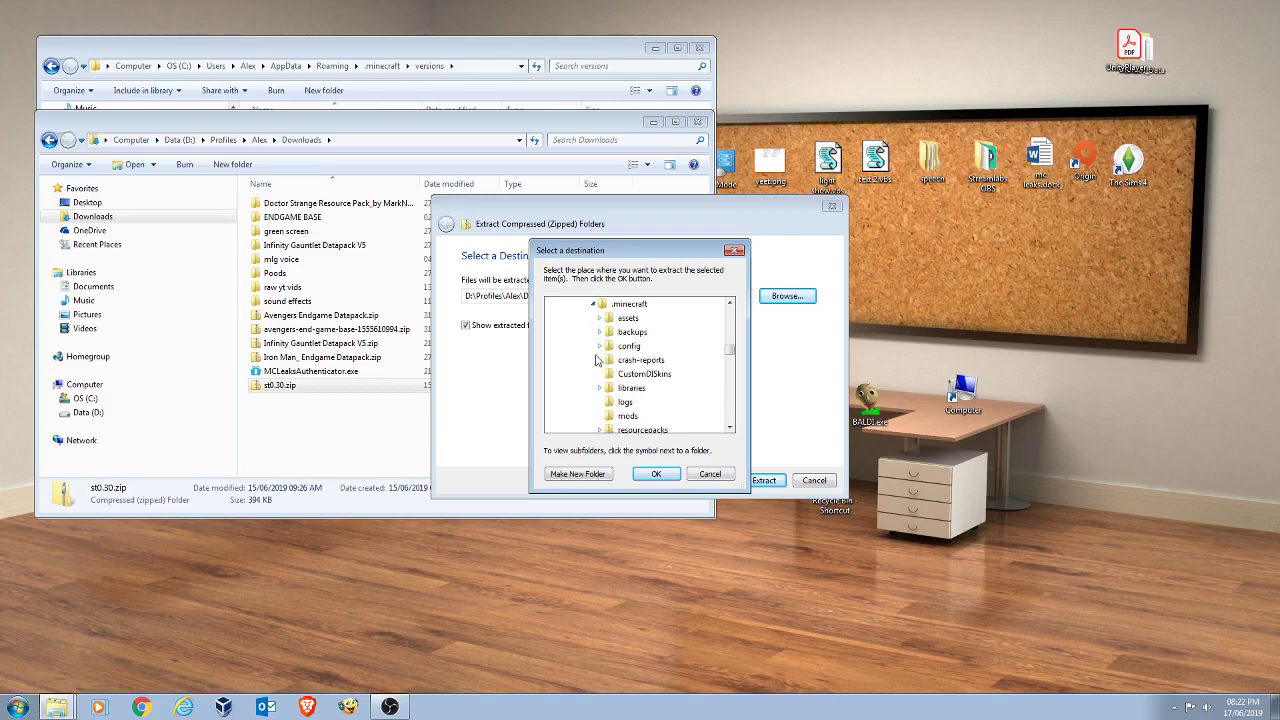
scroll(604, 373, down, 1)
scroll(604, 376, down, 1)
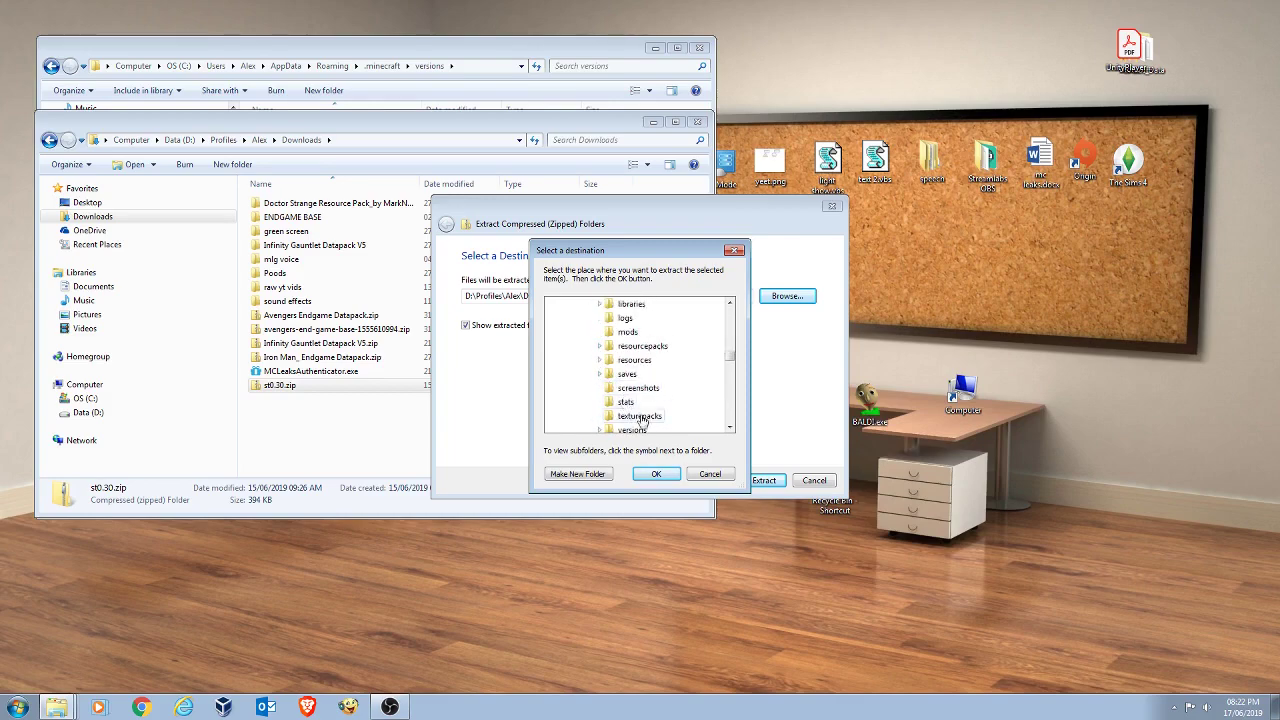
scroll(636, 406, down, 1)
click(630, 388)
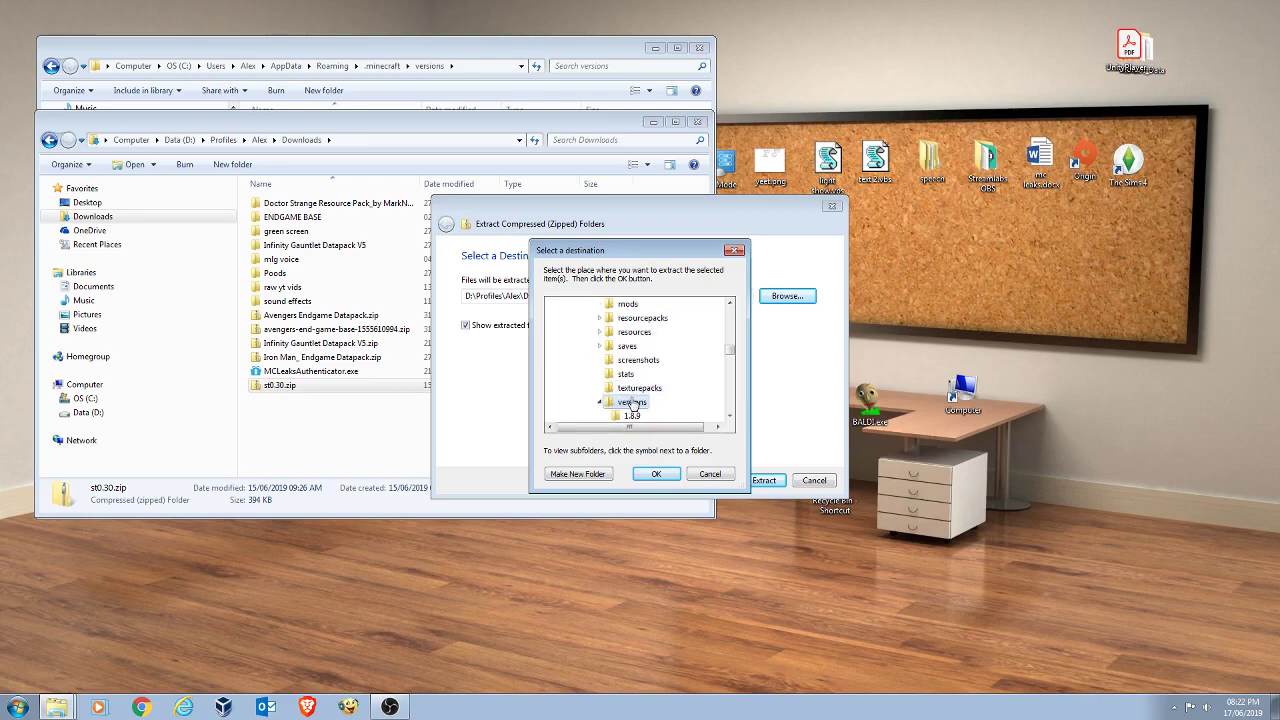
click(656, 474)
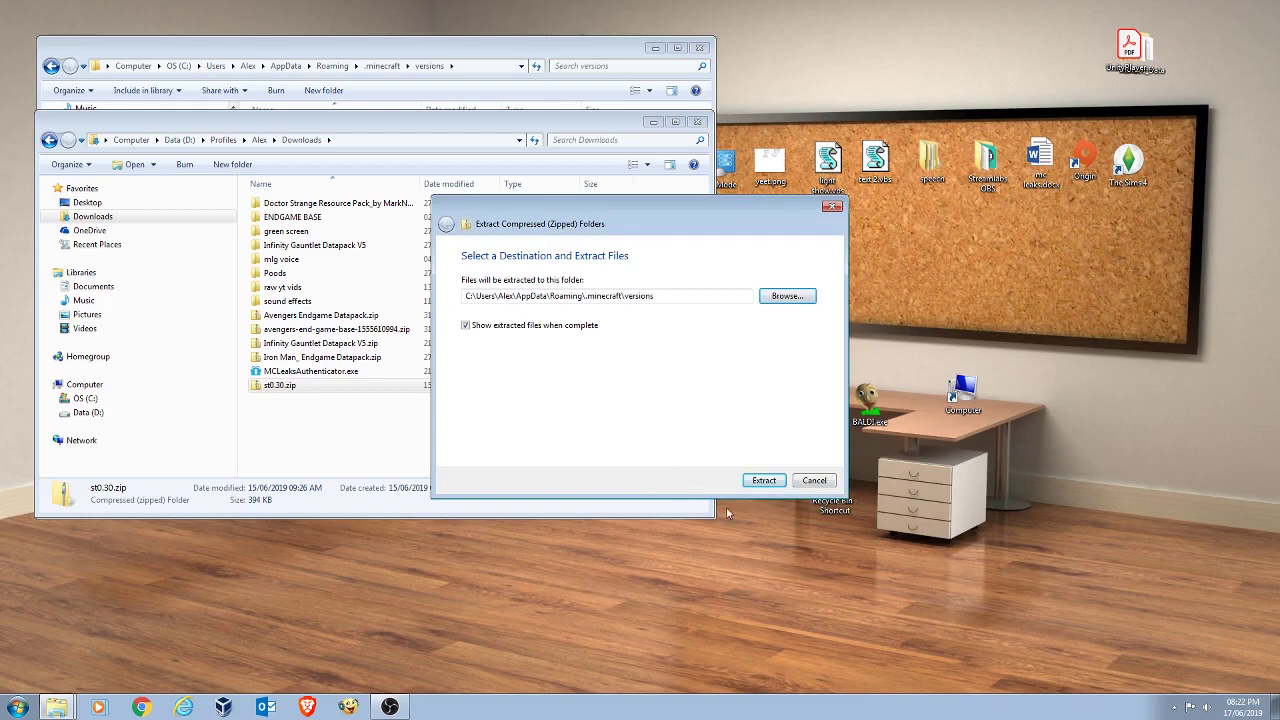
click(762, 482)
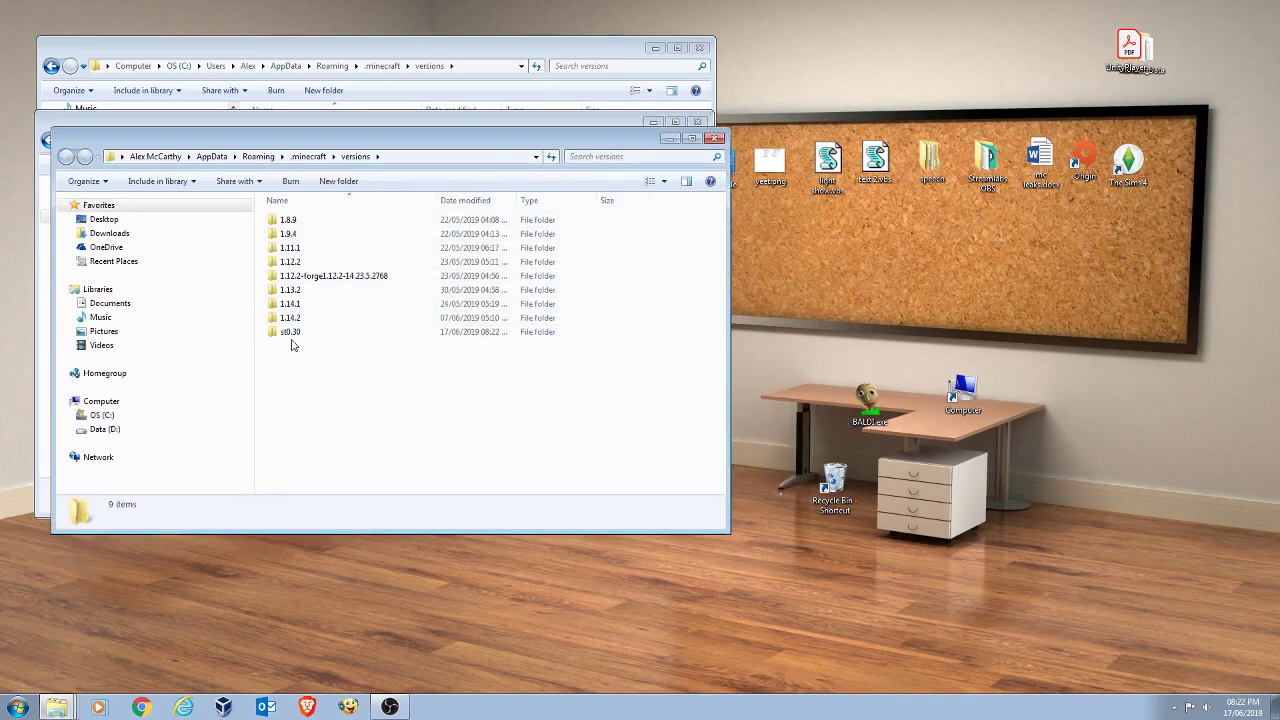
Step: Minimize the open folder windows and start Minecraft Launcher from the desktop
click(669, 138)
click(653, 122)
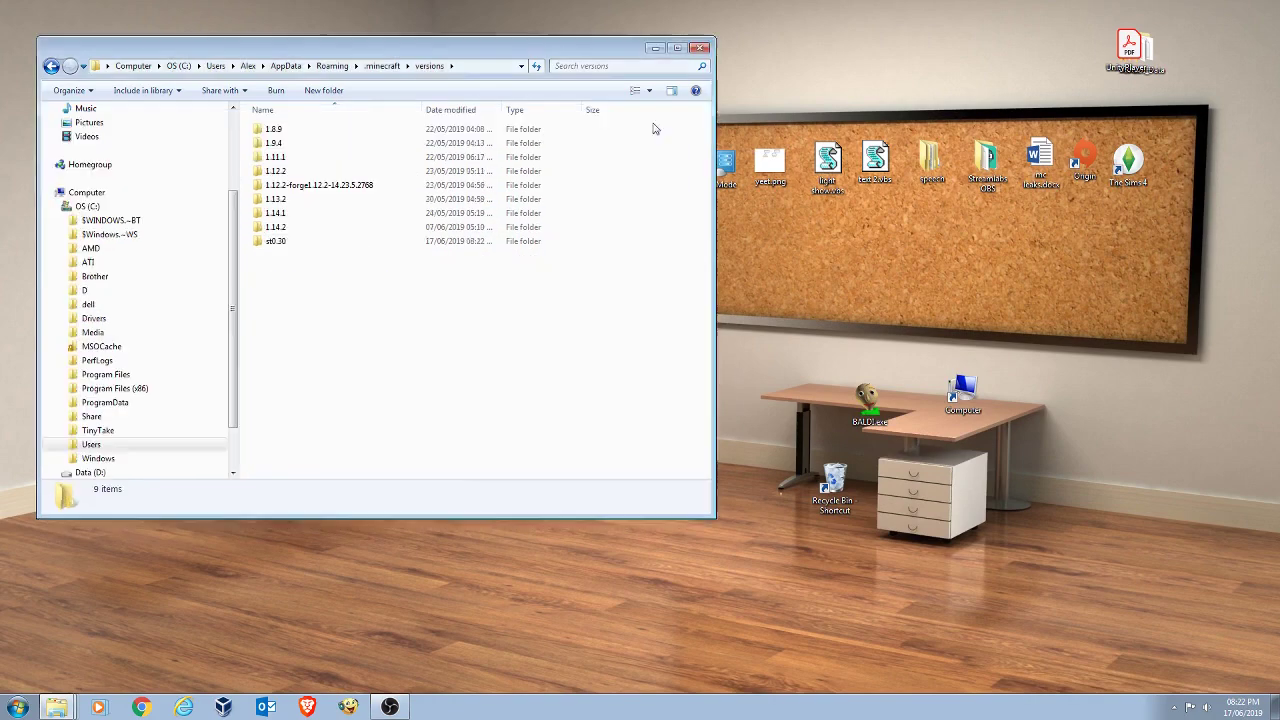
click(654, 48)
double_click(433, 328)
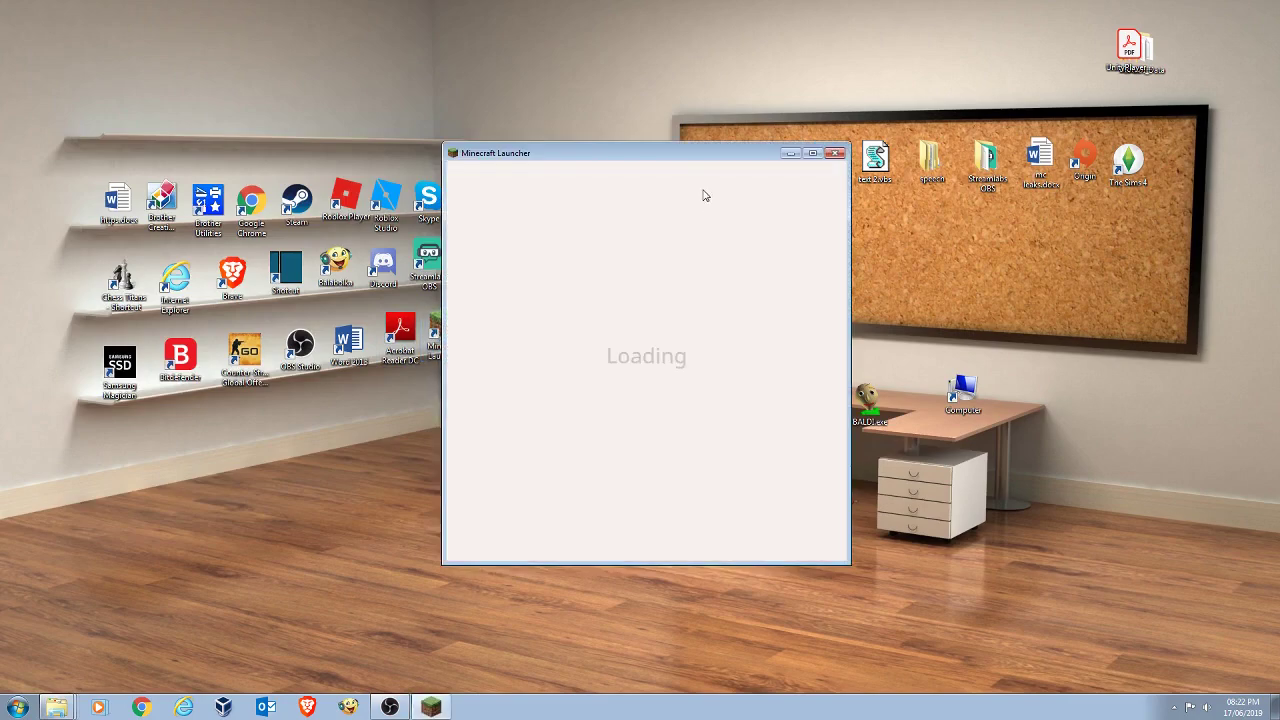
Step: Add a new launch configuration and set its version to old_alpha st0.30
click(737, 240)
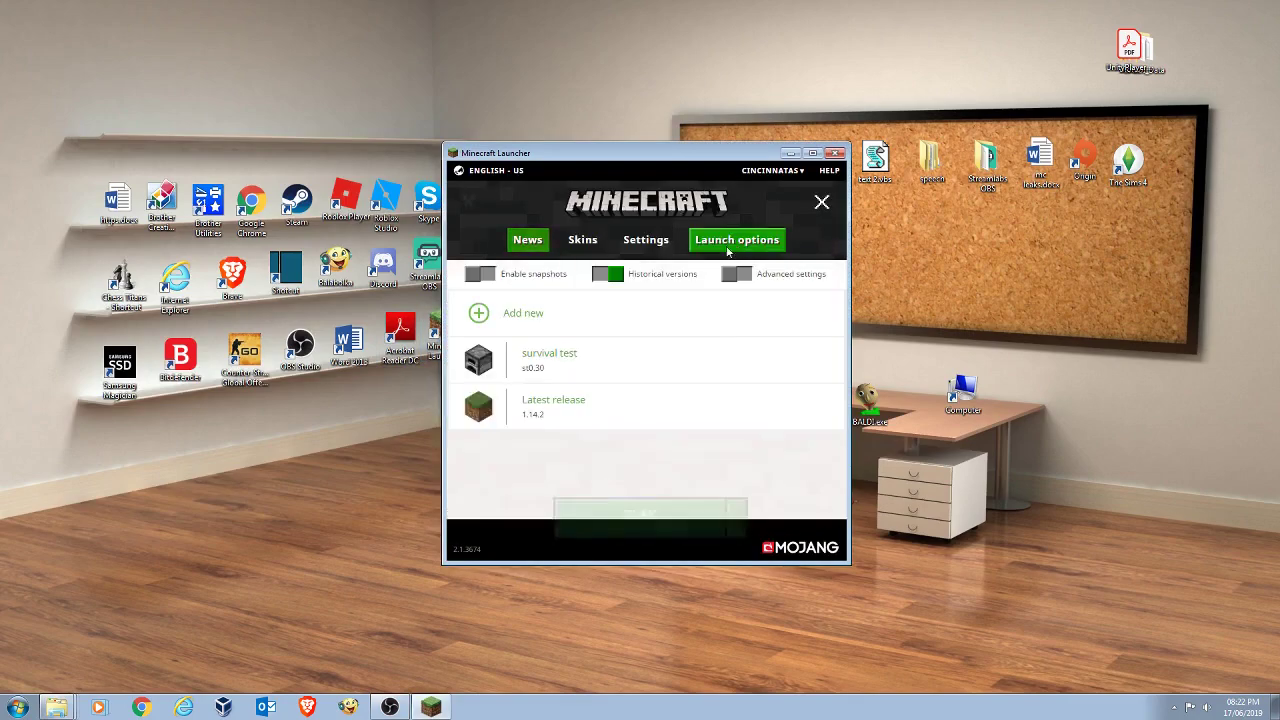
click(544, 327)
click(640, 352)
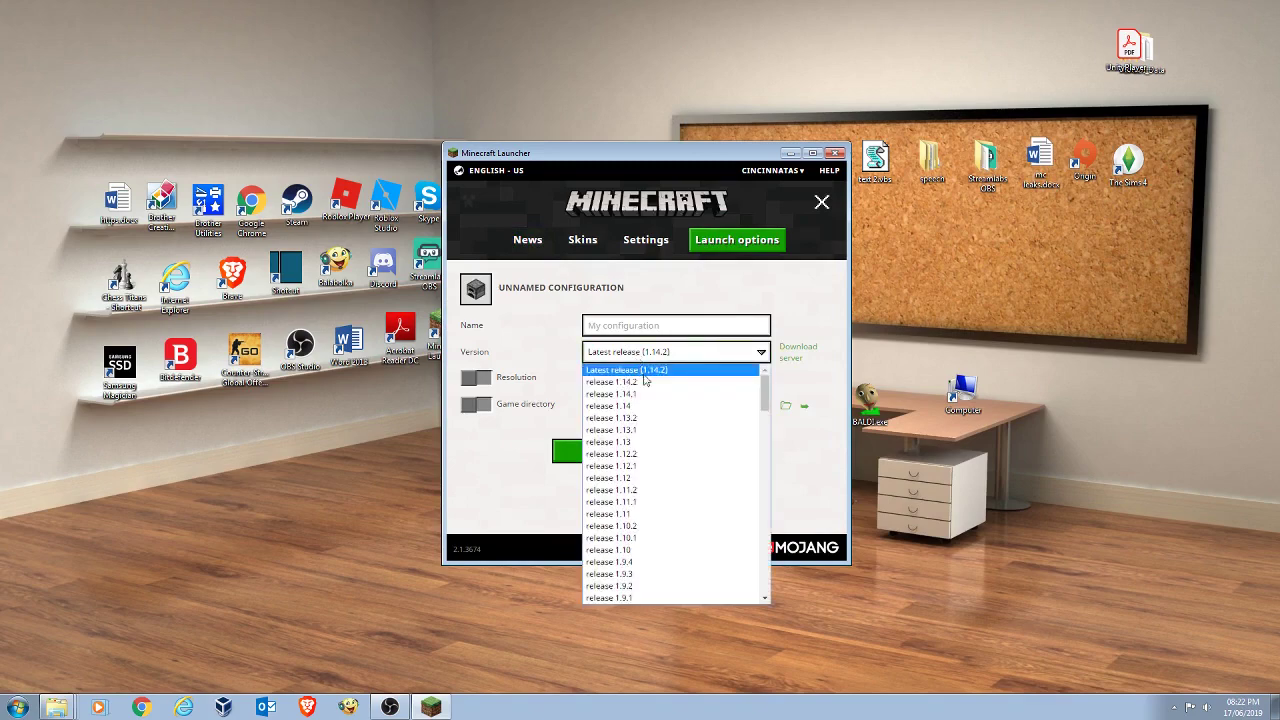
scroll(663, 459, down, 9)
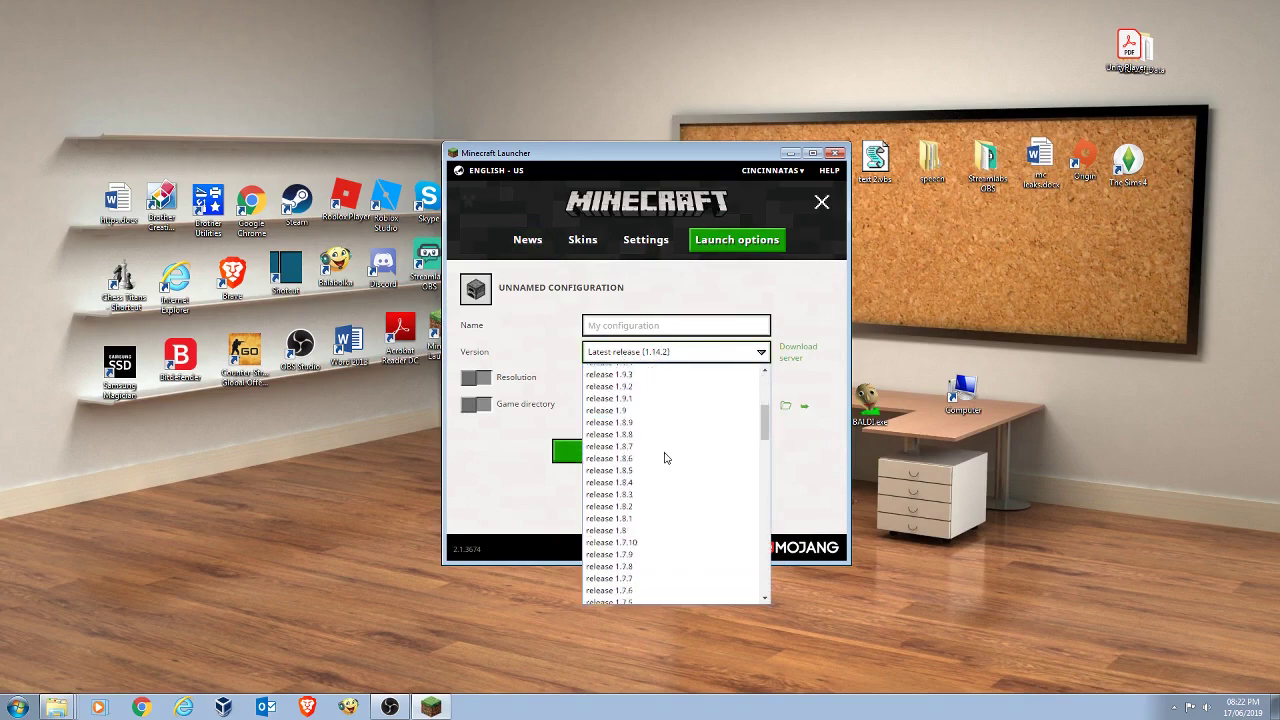
scroll(665, 465, down, 15)
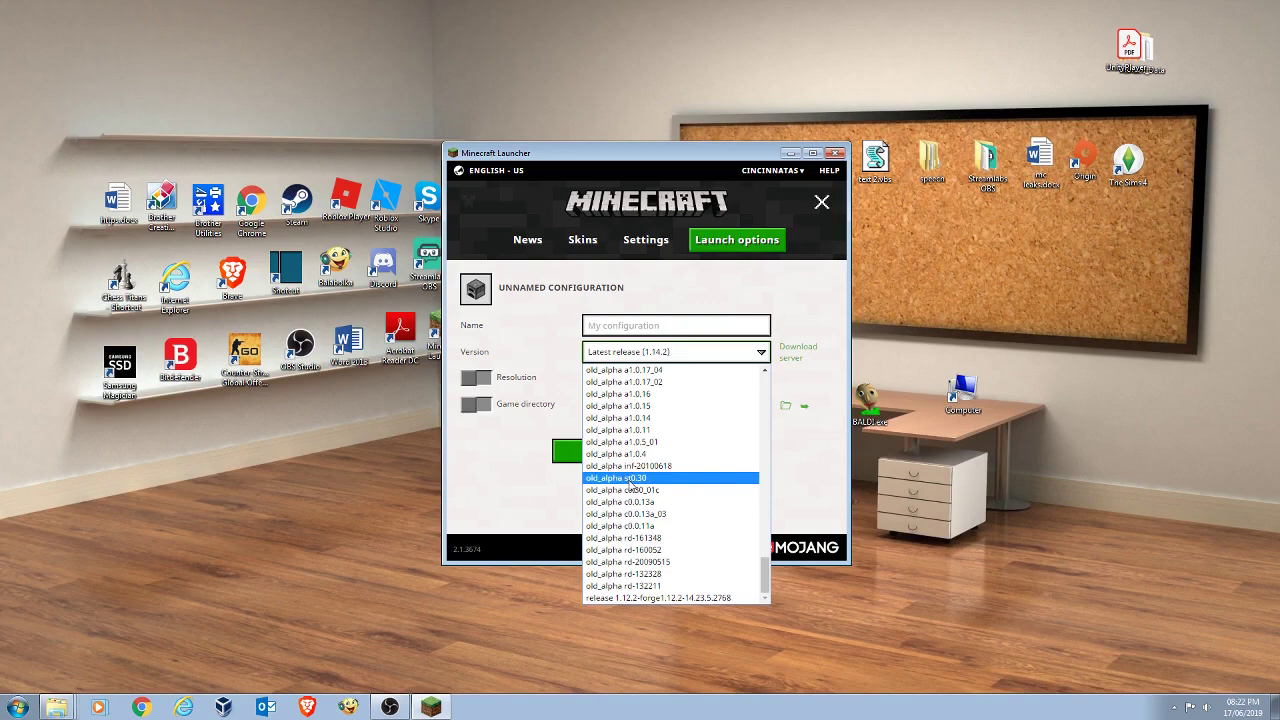
click(632, 480)
Step: Name the new configuration "memes world" and save it
click(644, 325)
text(njdfjsfjsvb)
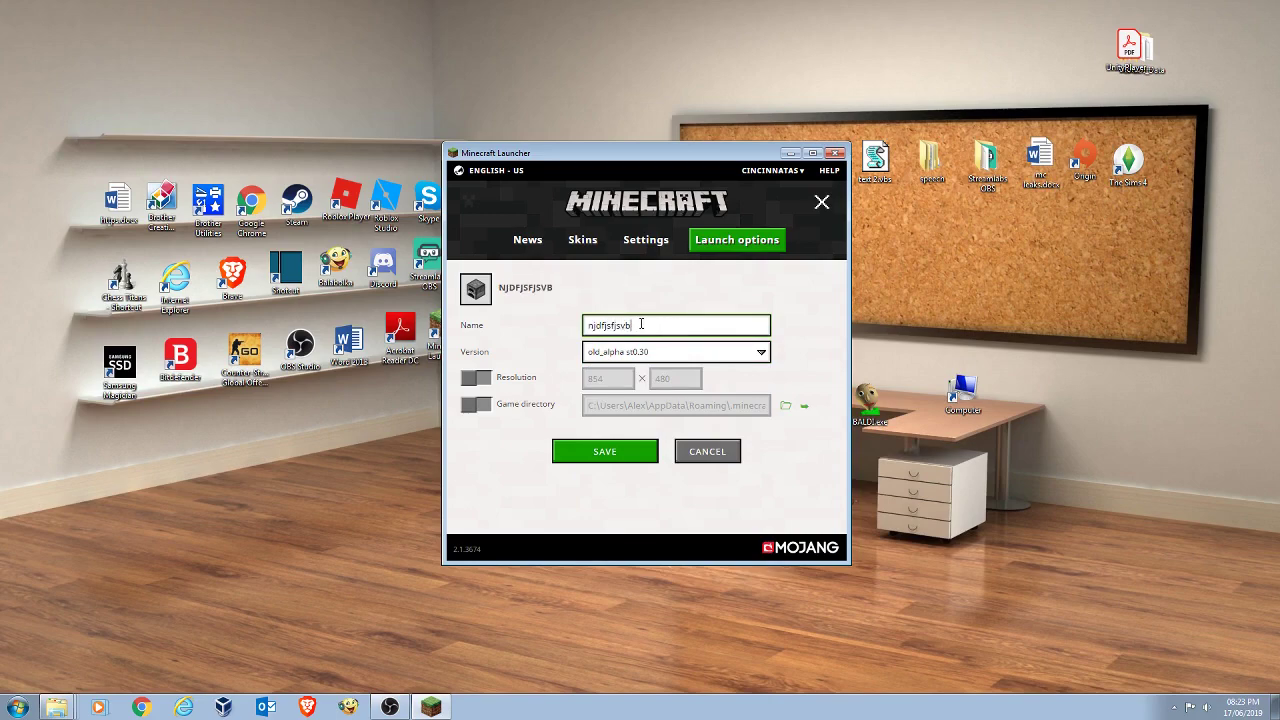
key(BackSpace)
key(BackSpace)
key(BackSpace)
key(BackSpace)
key(BackSpace)
key(BackSpace)
key(BackSpace)
key(BackSpace)
key(BackSpace)
key(BackSpace)
text(meme)
click(575, 458)
Step: Return to the launcher's news page and start the game with the memes world configuration
click(529, 242)
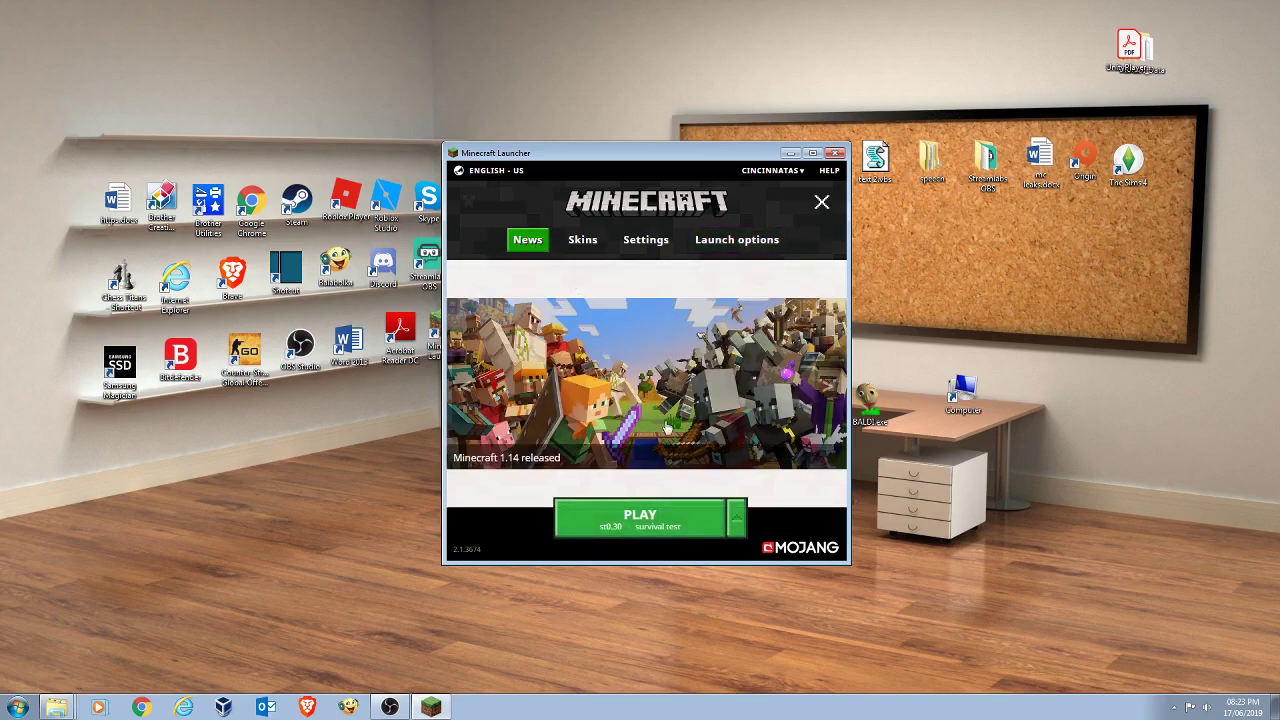
click(733, 511)
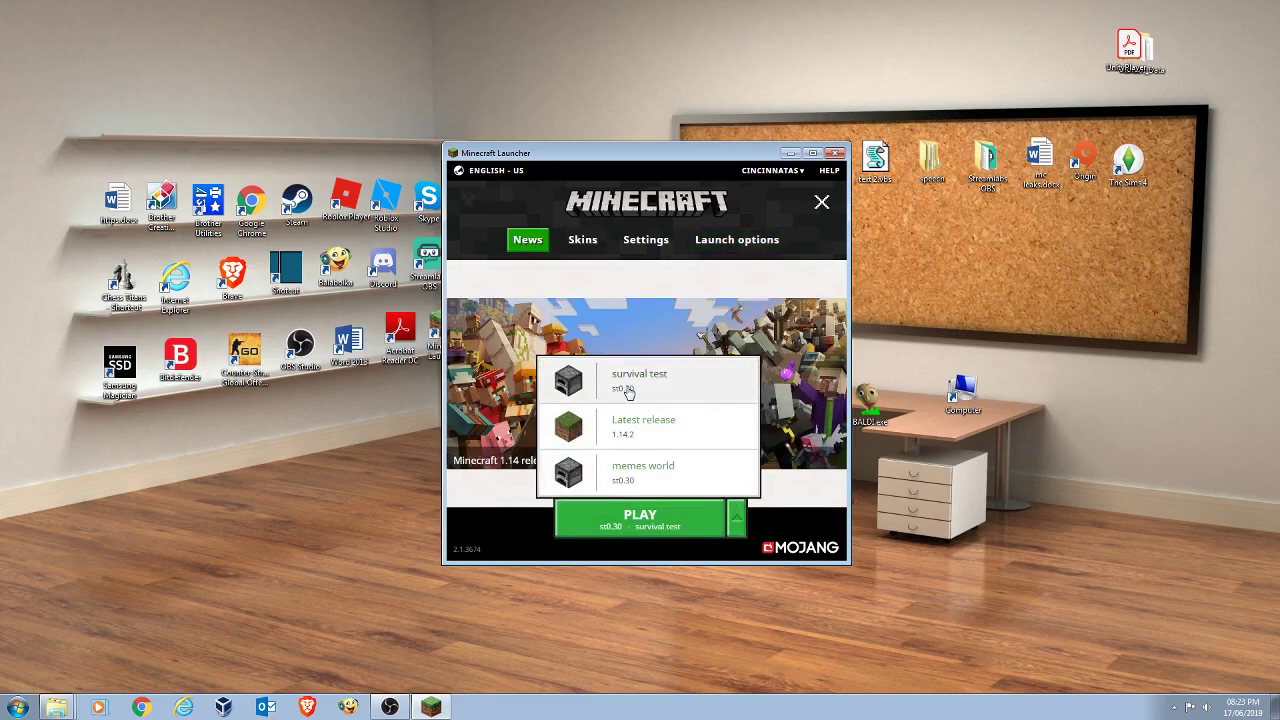
click(650, 471)
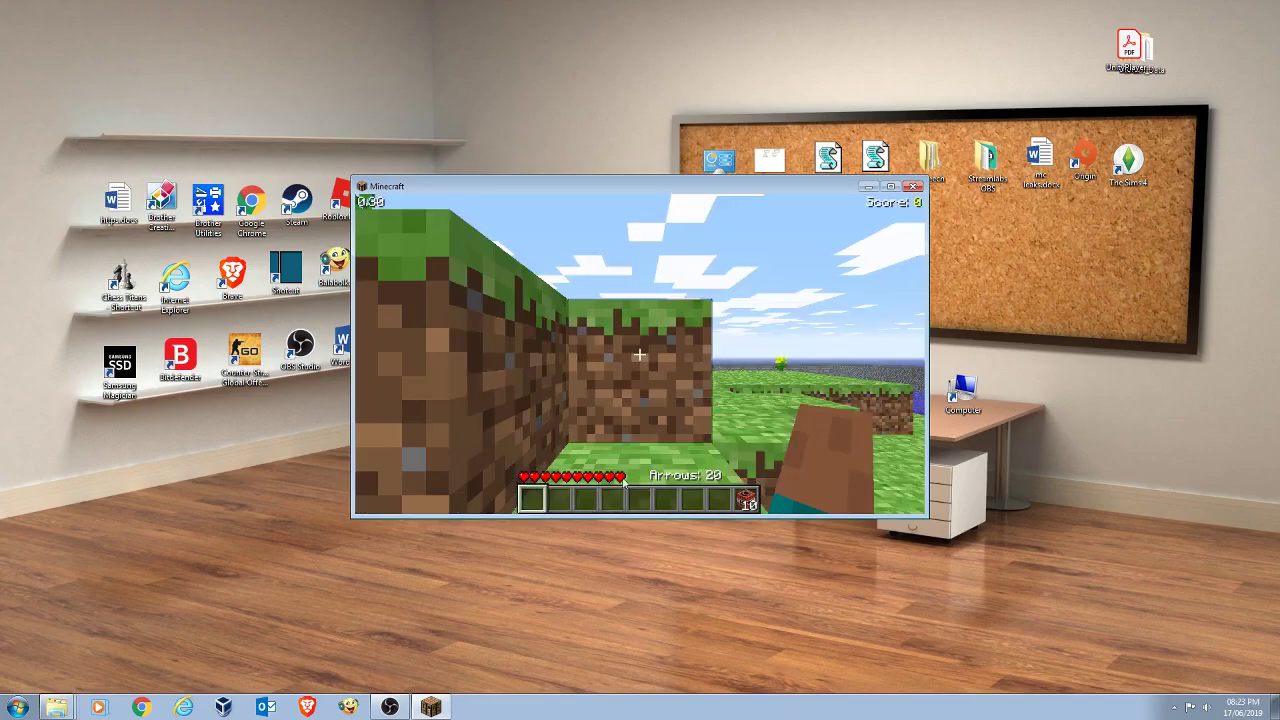
Step: Walk across the terrain, fire four arrows and dig up dirt blocks
key(w)
key(w)
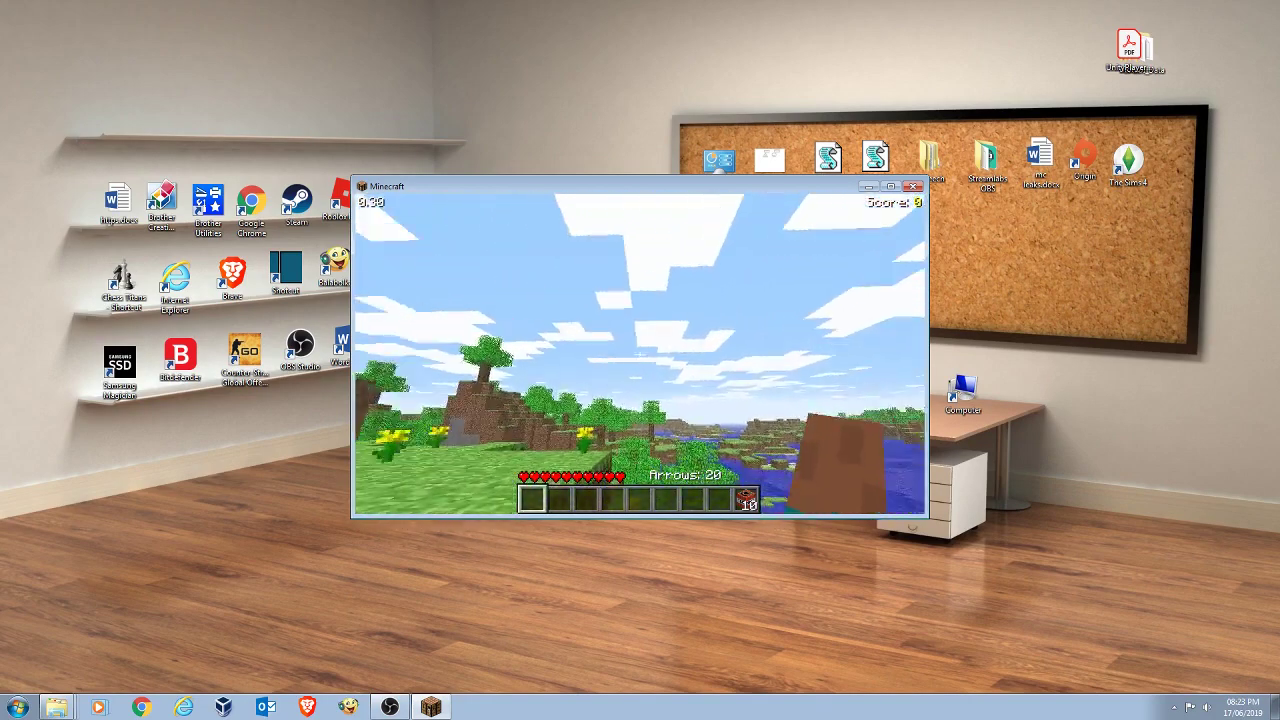
key(w)
key(Tab)
key(Tab)
key(Tab)
key(Tab)
click(640, 355)
click(640, 355)
Step: Equip the TNT, place two blocks of it on the grass near the trees and ignite them
key(9)
right_click(640, 355)
right_click(640, 355)
key(w)
click(640, 355)
click(640, 355)
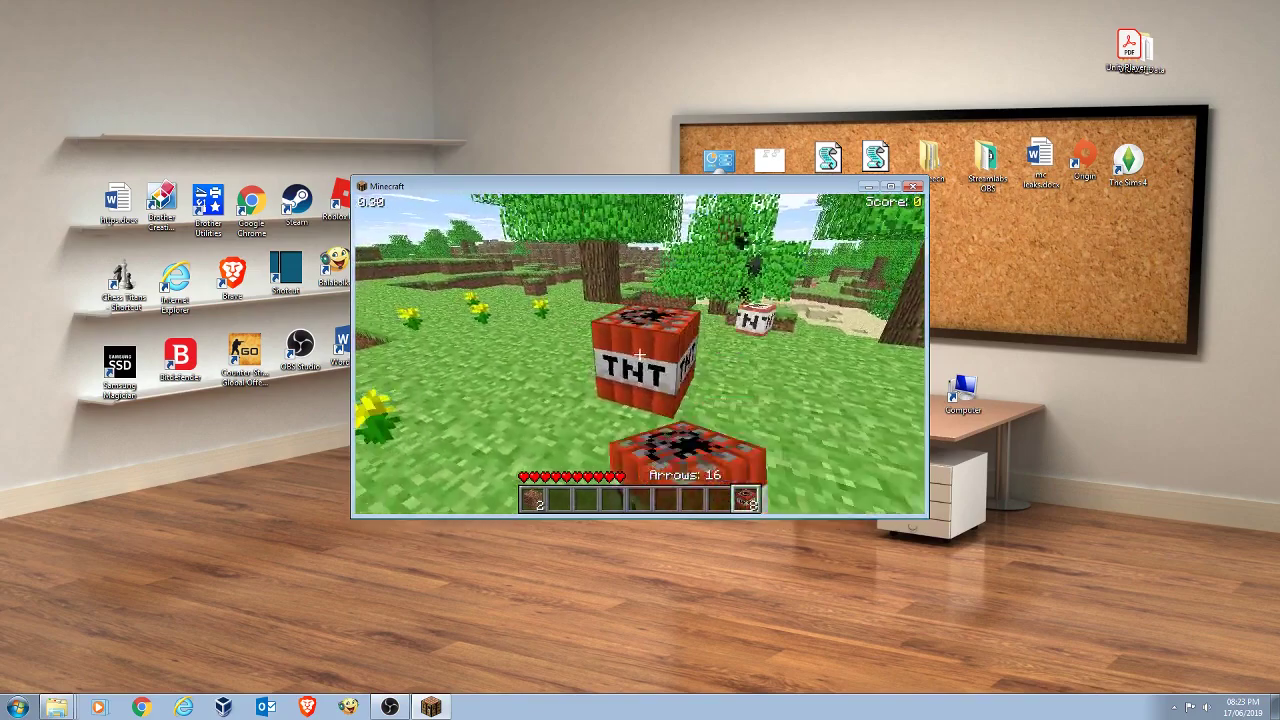
click(640, 355)
Step: Walk through the blast crater to collect the dropped dirt blocks, then climb out onto the flowered grass by the water
key(w)
right_click(640, 355)
click(640, 355)
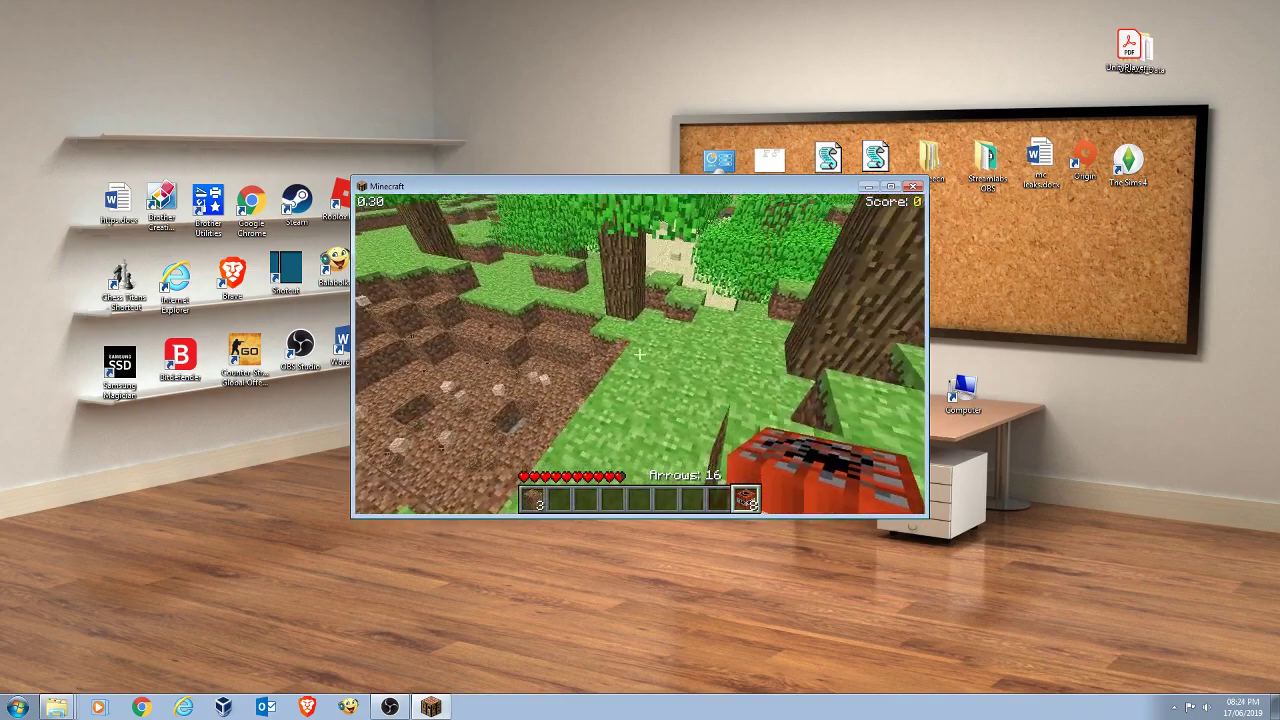
right_click(640, 355)
click(640, 355)
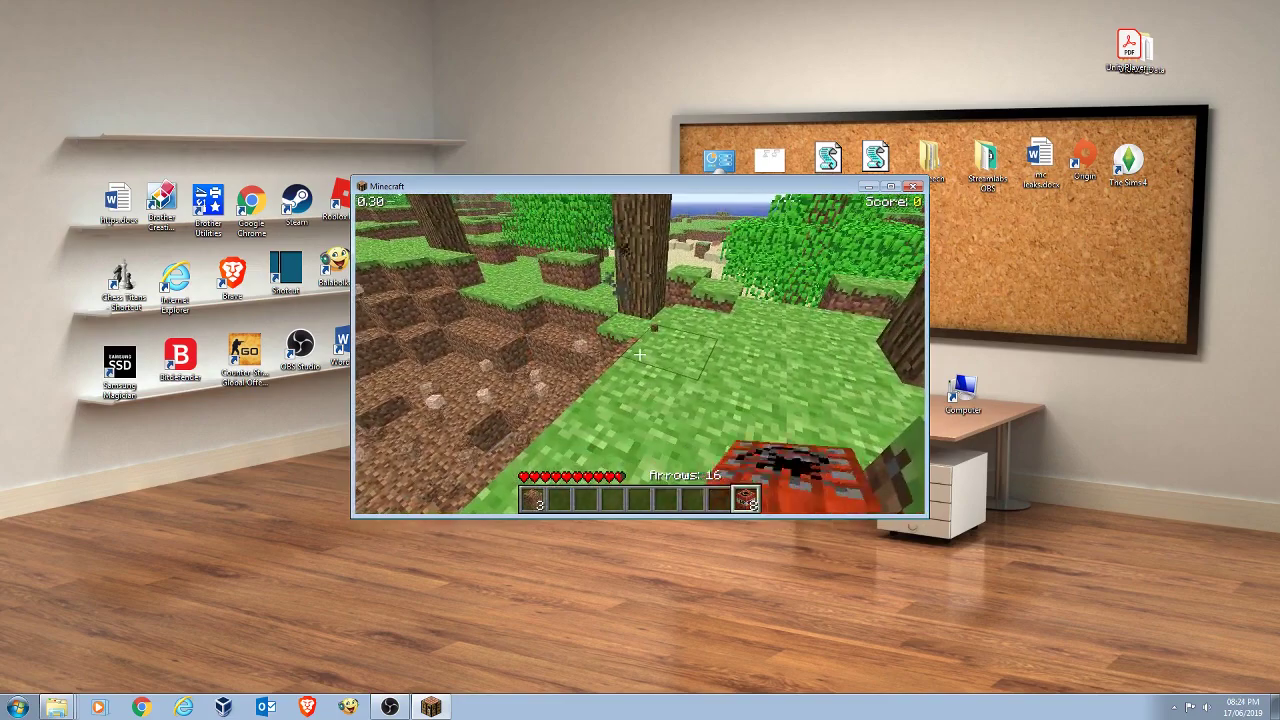
key(w)
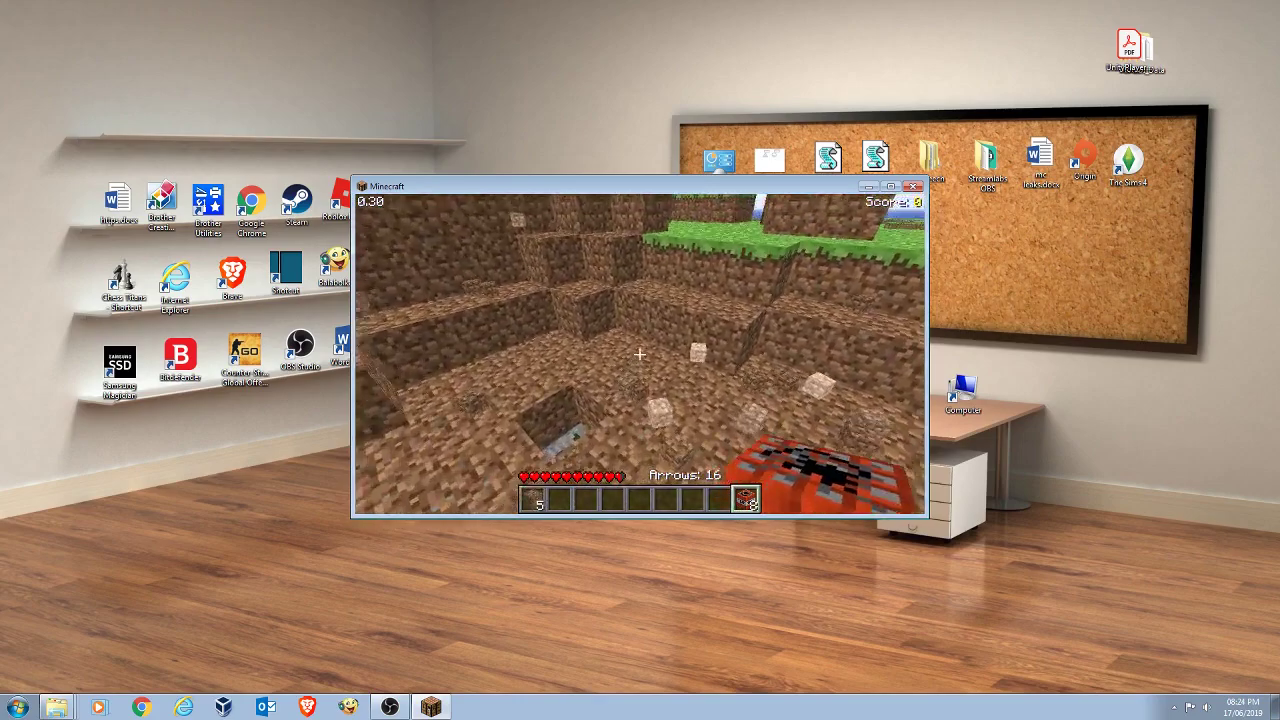
key(w)
key(space)
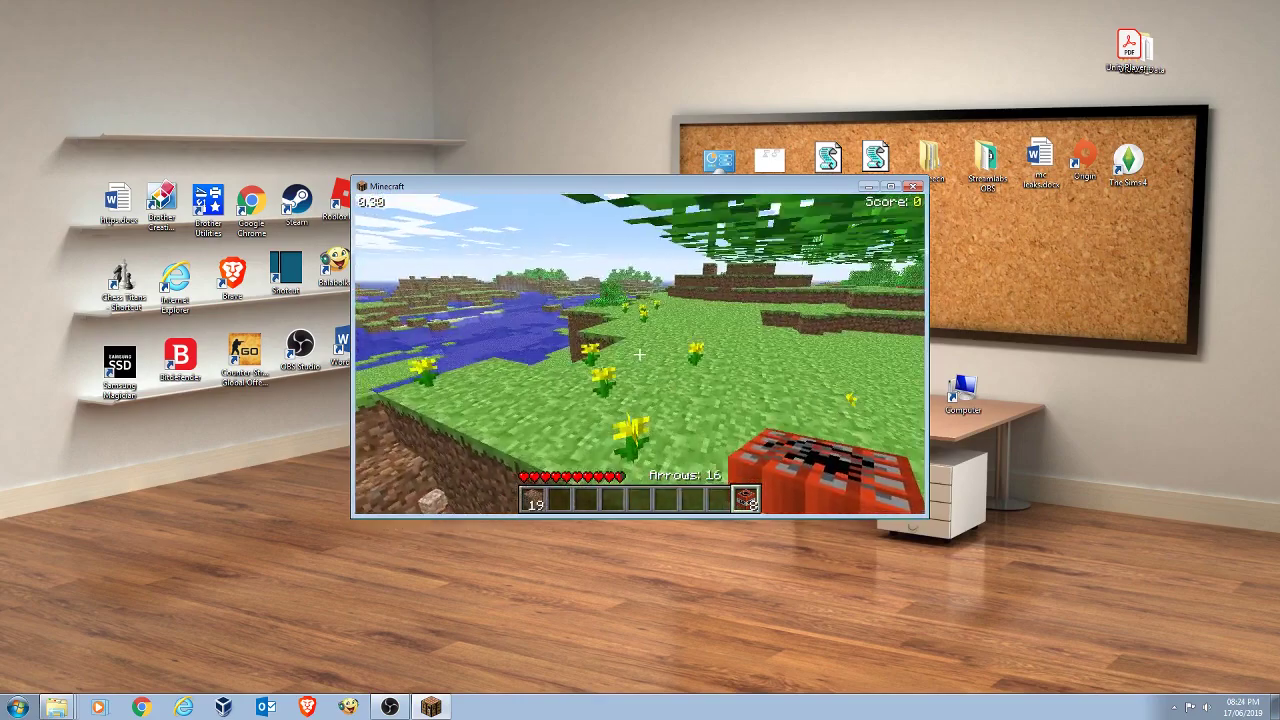
key(w)
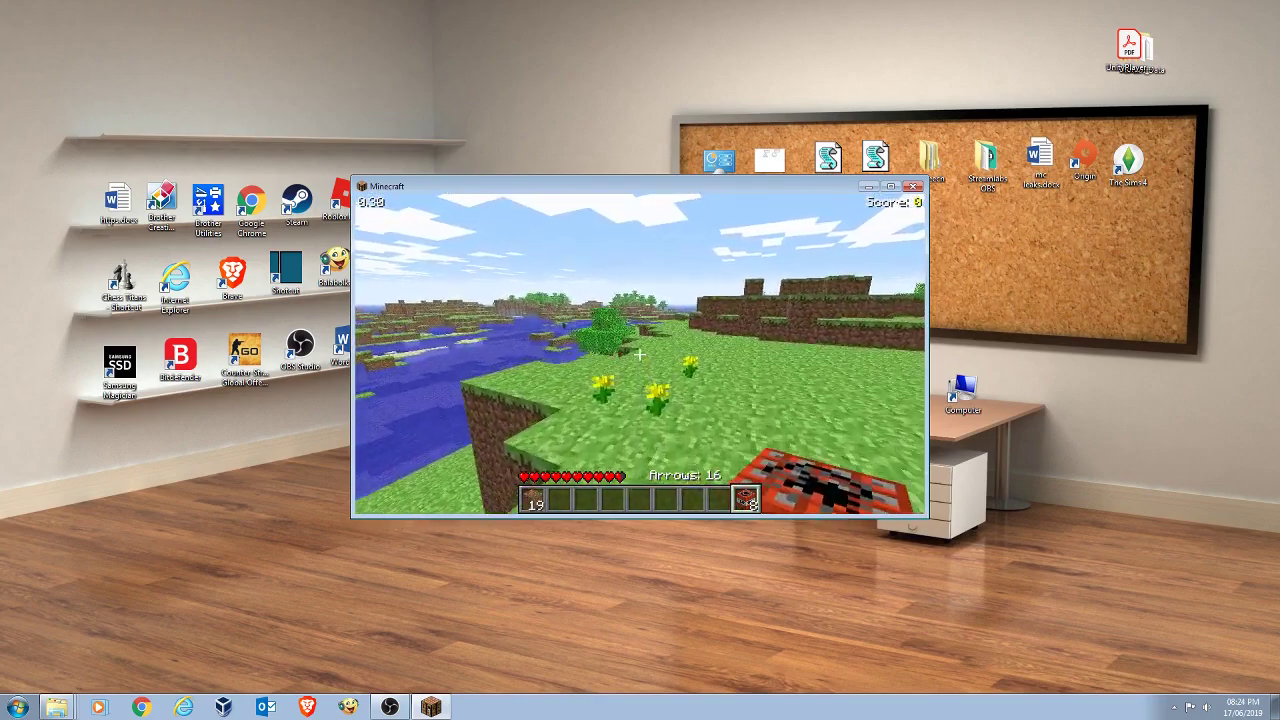